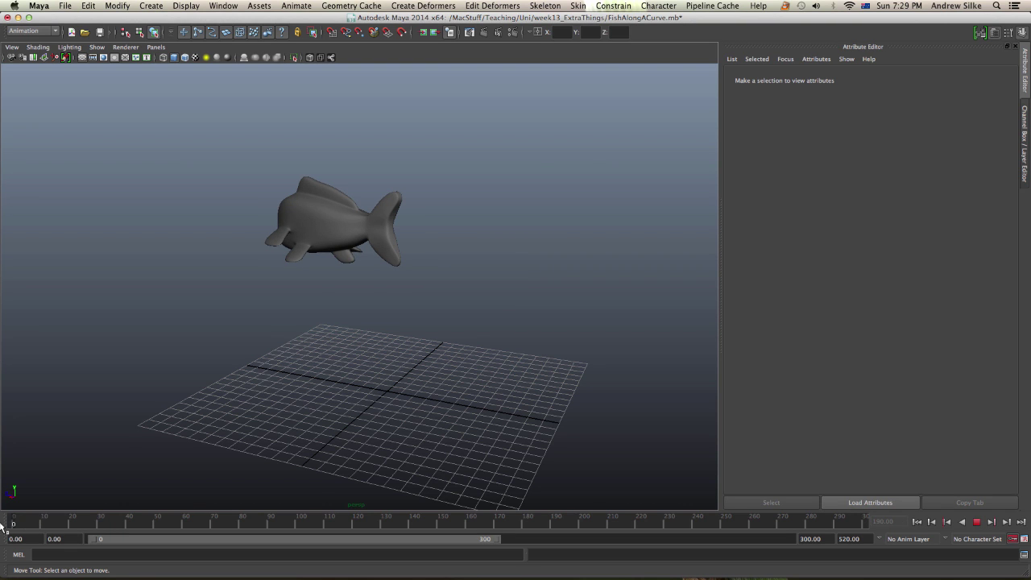
- Play back the fish animation from the start of the timeline and stop it
left_click_drag(1, 523, 30, 532)
key("alt+v")
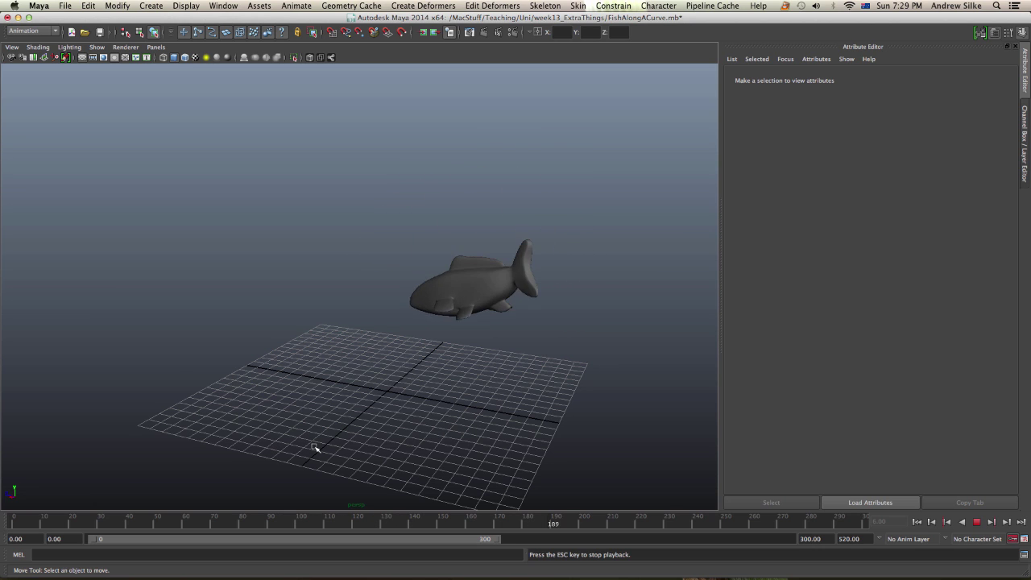
key("Escape")
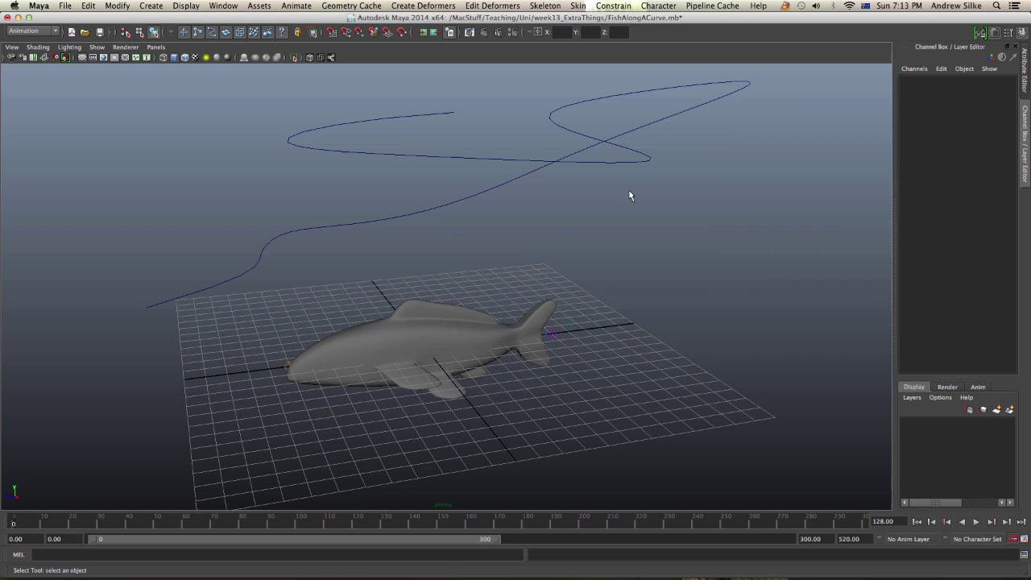
- Examine the fish mesh and the path curve above it in both shaded and wireframe display
left_click_drag(616, 201, 480, 260, "alt")
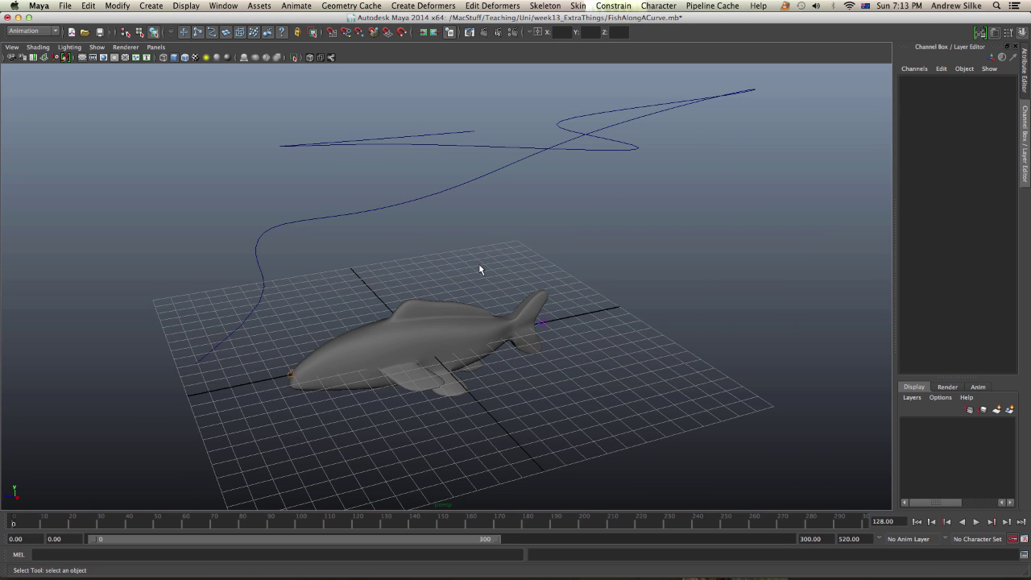
middle_click_drag(486, 309, 488, 266, "alt")
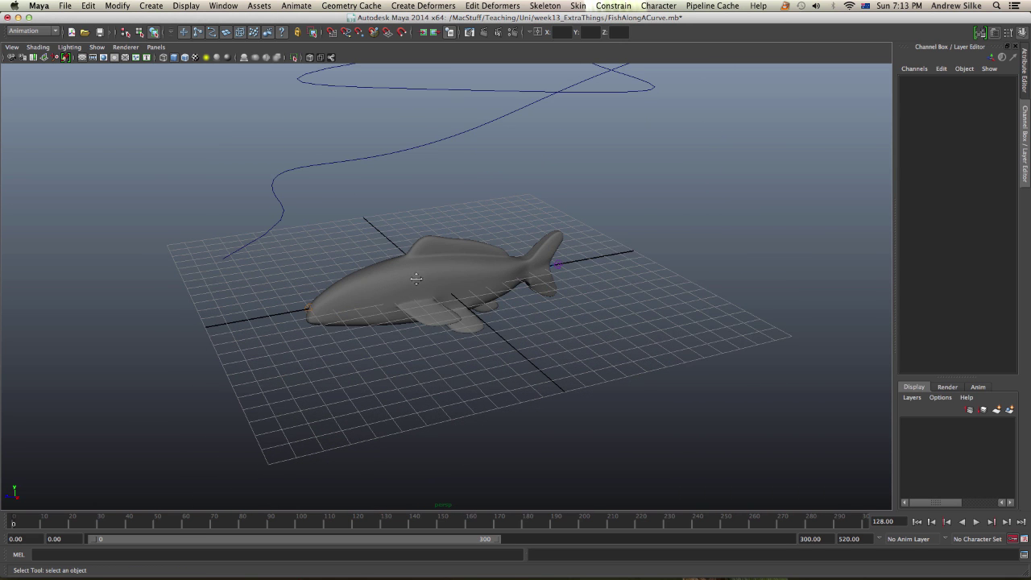
middle_click_drag(417, 279, 422, 342, "alt")
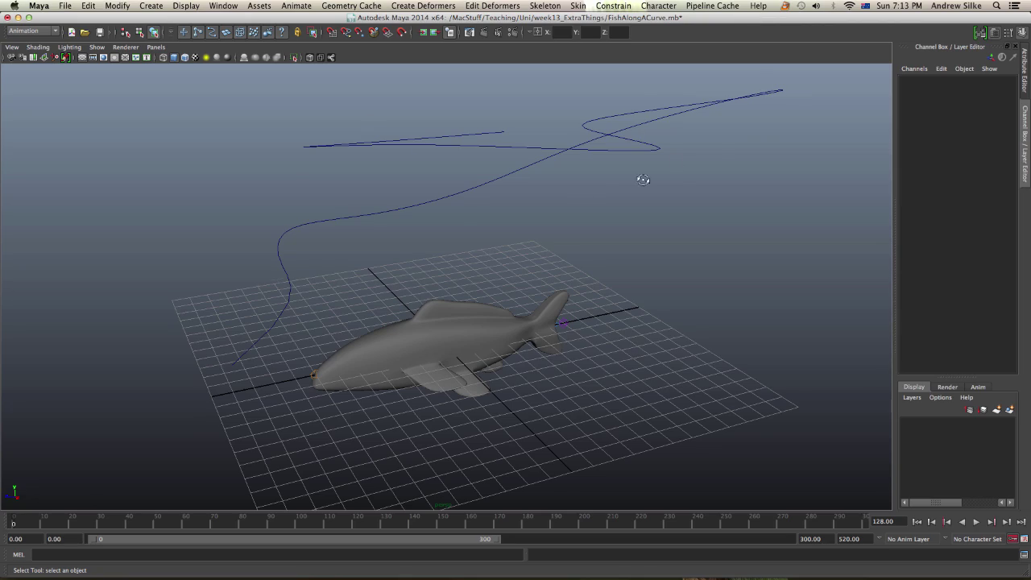
mouse_move(643, 180)
left_mouse_down("alt")
mouse_move(667, 201)
mouse_move(553, 234)
mouse_move(616, 222)
mouse_move(448, 202)
mouse_move(410, 215)
mouse_move(428, 230)
mouse_move(636, 285)
mouse_move(532, 269)
mouse_move(552, 283)
mouse_move(553, 260)
mouse_move(352, 340)
left_mouse_up("alt")
key("4")
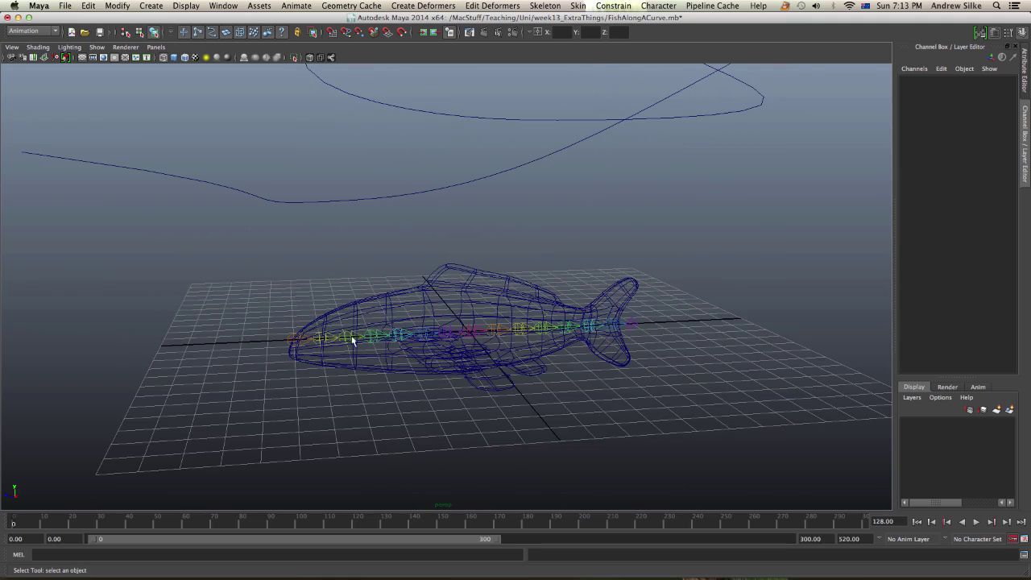
left_click(447, 303)
mouse_move(453, 301)
left_mouse_down("alt")
mouse_move(442, 285)
mouse_move(433, 301)
left_mouse_up("alt")
key("5")
right_click_drag(433, 301, 452, 306, "alt")
left_click_drag(451, 306, 529, 304, "alt")
key("4")
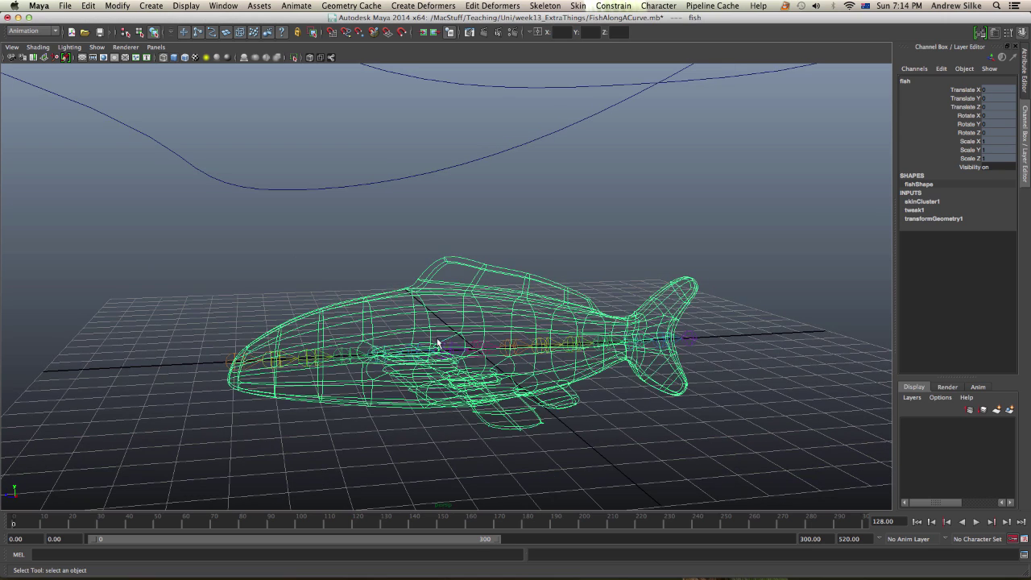
left_click_drag(437, 346, 304, 364, "alt")
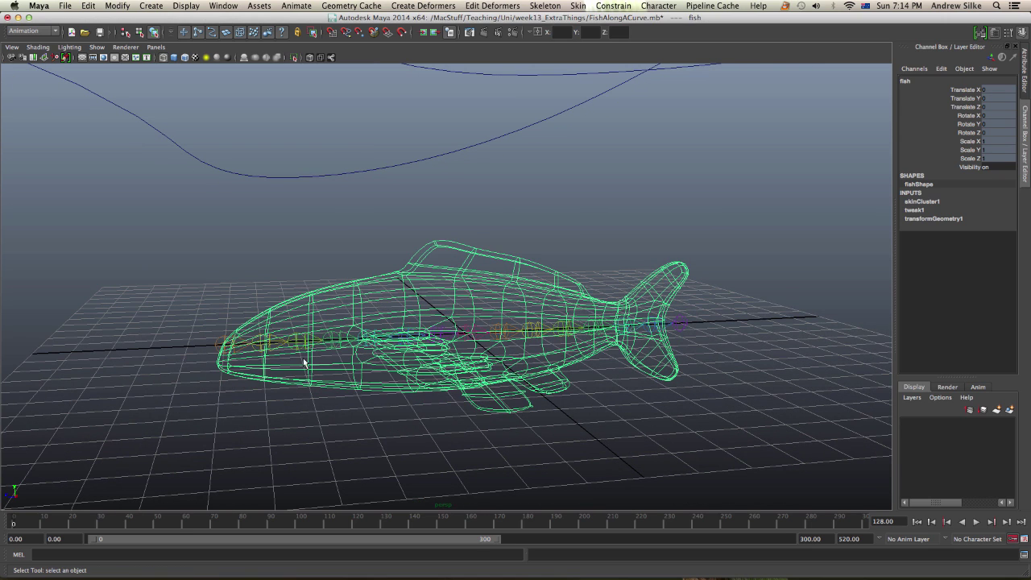
- Select the root joint at the fish's nose and view the rig and path curve from above
left_click(229, 350)
left_click_drag(702, 317, 419, 352, "alt")
key("5")
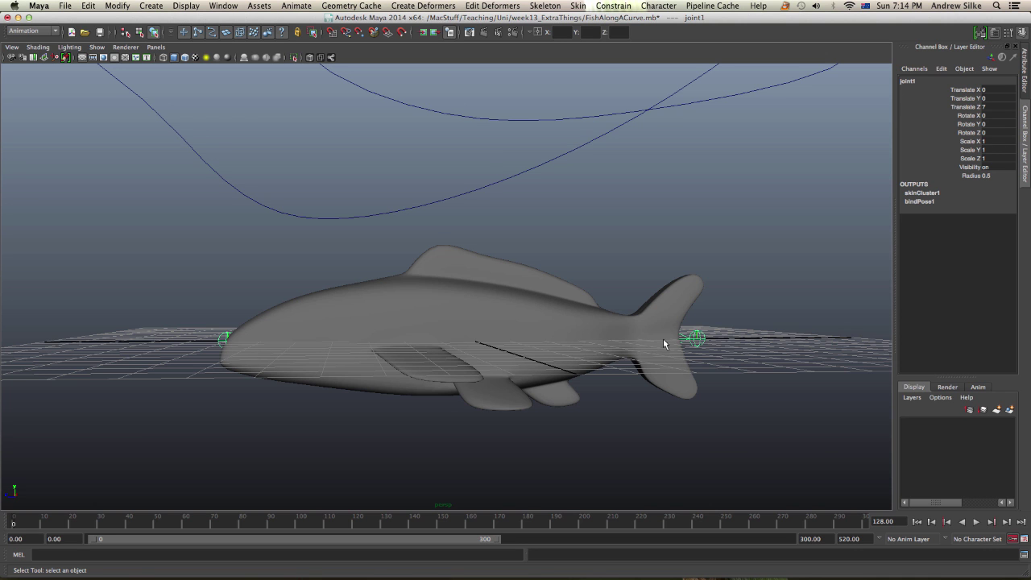
left_click_drag(663, 338, 530, 329, "alt")
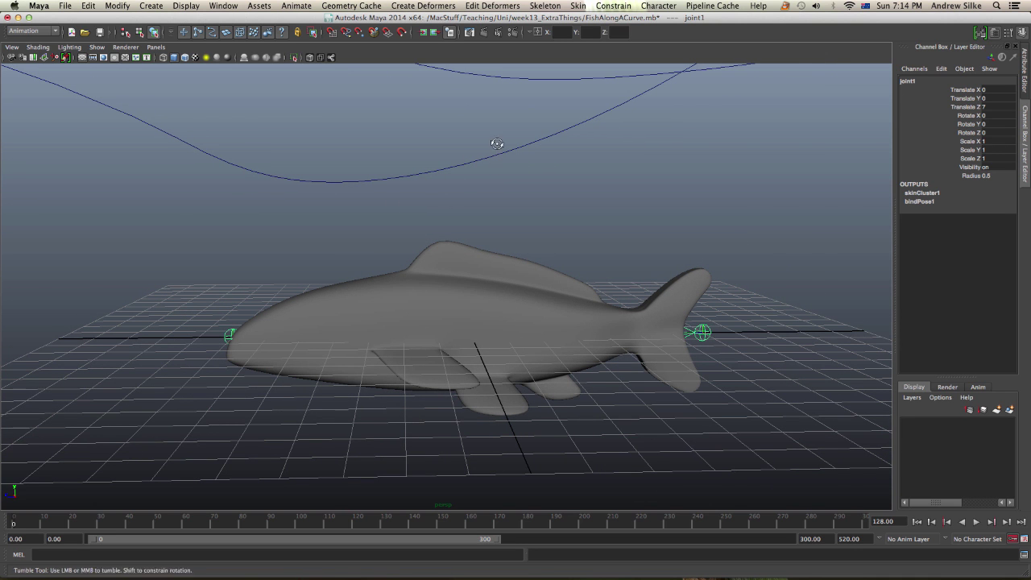
left_click_drag(496, 143, 503, 181, "alt")
right_click_drag(503, 181, 442, 186, "alt")
left_click_drag(442, 186, 370, 173, "alt")
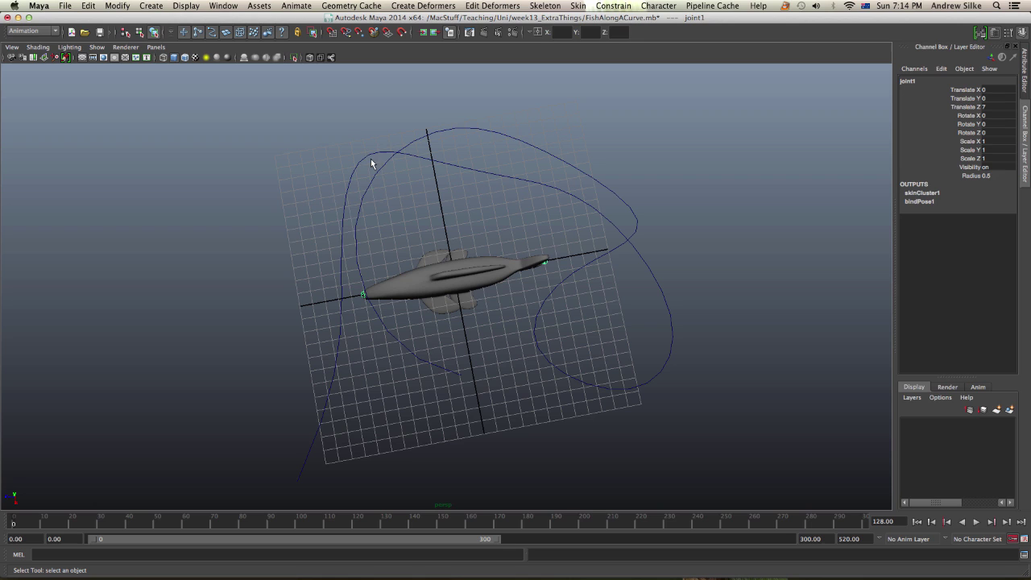
key("4")
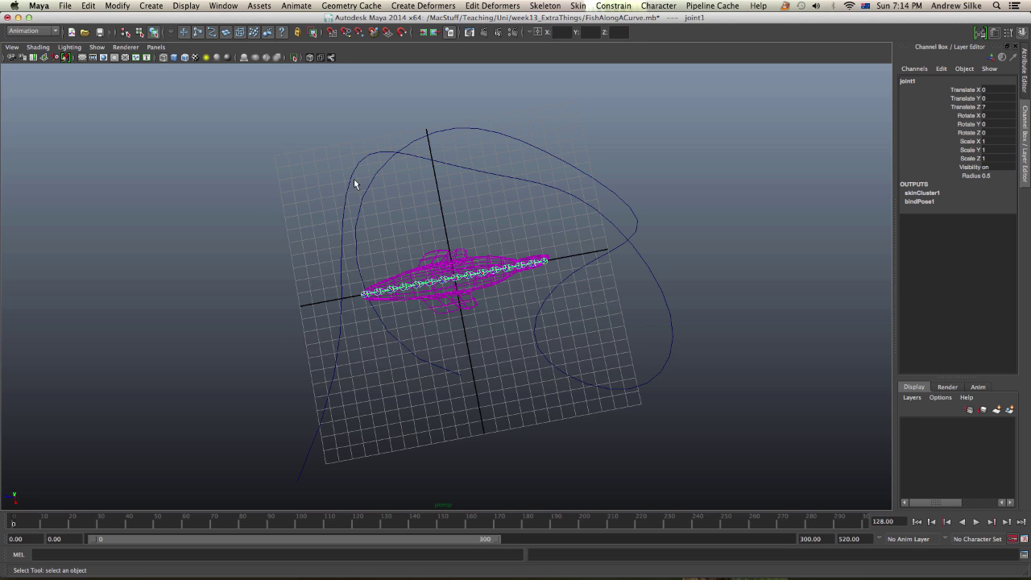
key("5")
- Examine the selected joint chain from nose to tail inside the fish in wireframe display
left_click_drag(384, 253, 408, 220, "alt")
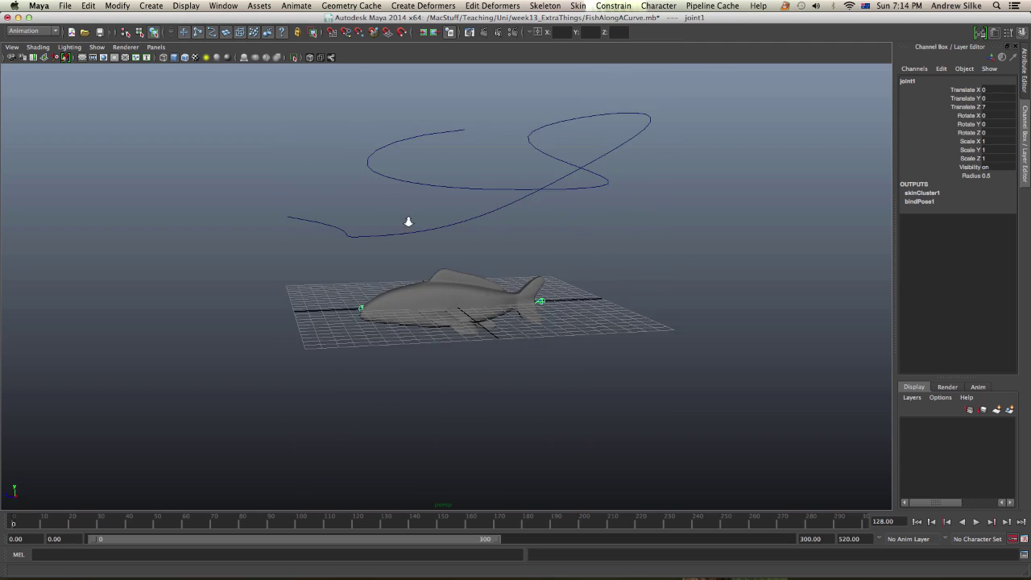
right_click_drag(408, 221, 663, 225, "alt")
key("4")
left_click_drag(662, 224, 363, 325, "alt")
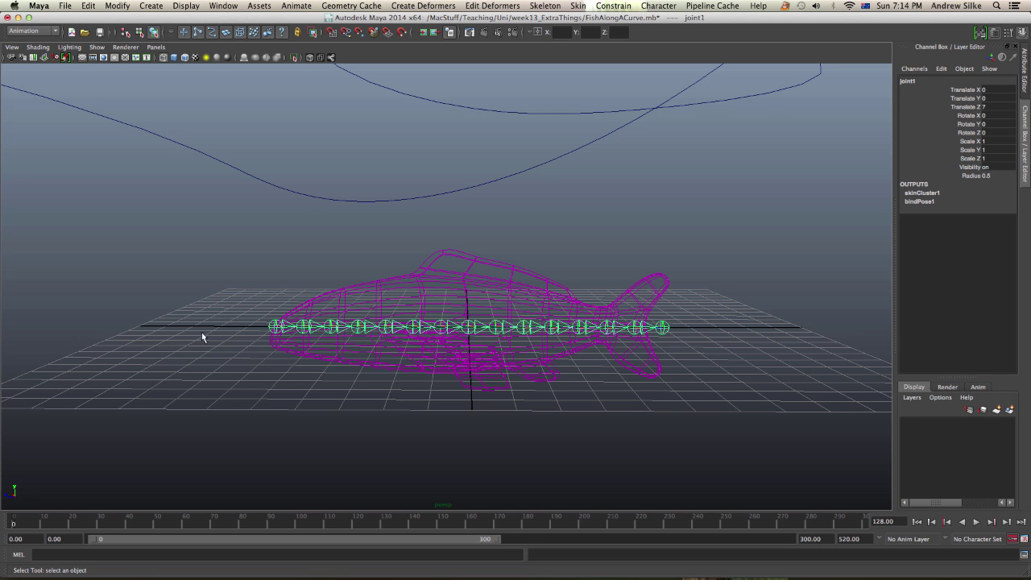
left_click_drag(626, 330, 454, 257, "alt")
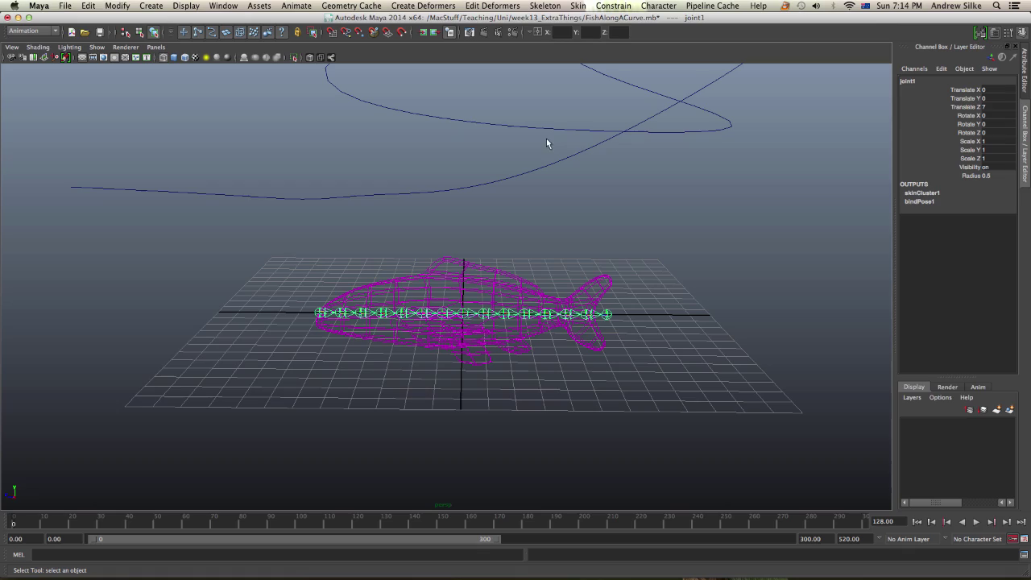
mouse_move(480, 97)
left_mouse_down("alt")
mouse_move(490, 168)
mouse_move(554, 183)
mouse_move(478, 180)
mouse_move(580, 253)
mouse_move(524, 269)
mouse_move(566, 239)
mouse_move(597, 247)
left_mouse_up("alt")
key("5")
key("4")
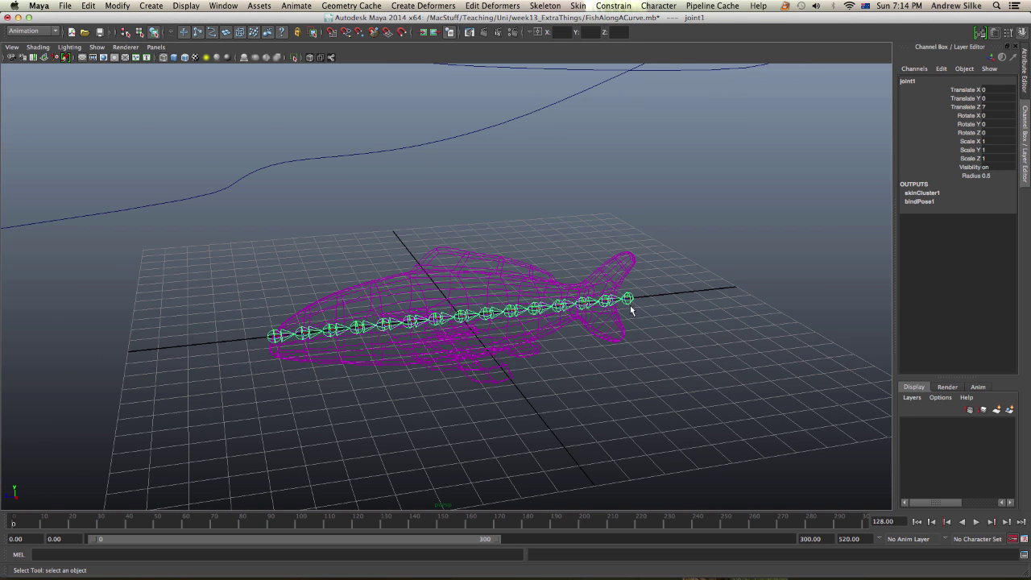
- Start the IK Spline Handle Tool with its options, reset them and set the number of spans to 4
middle_click_drag(645, 234, 653, 207, "alt")
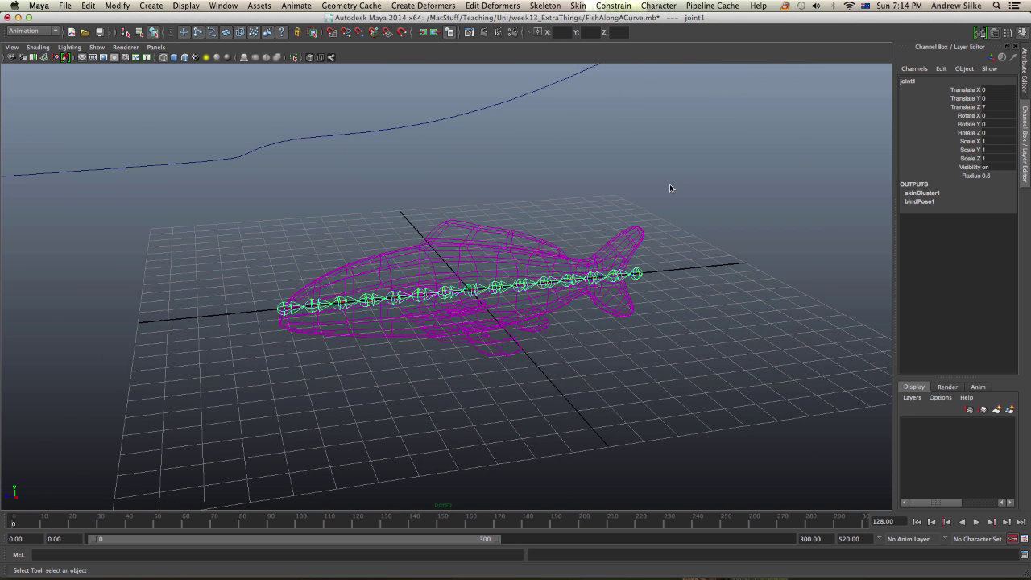
key("space")
left_click(725, 207)
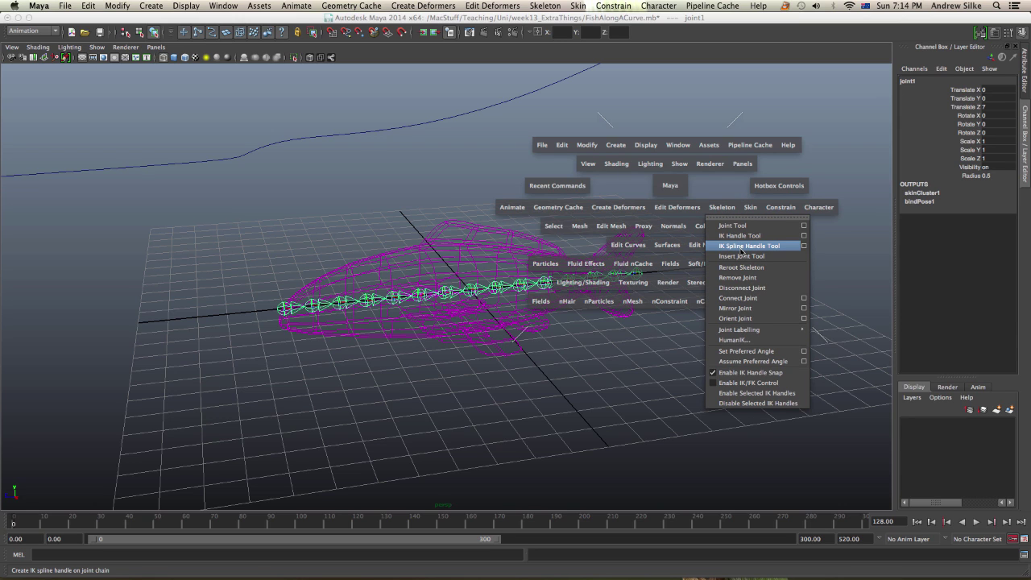
left_click(803, 245)
left_click(197, 59)
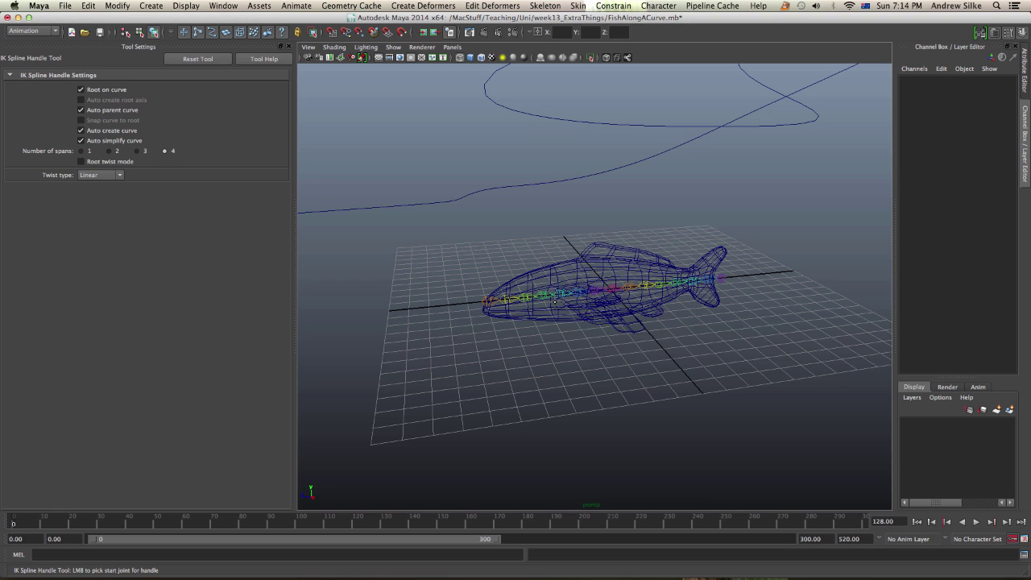
- Create a spline IK handle from the root joint at the nose to the last joint at the tail
right_click_drag(676, 282, 727, 284, "alt")
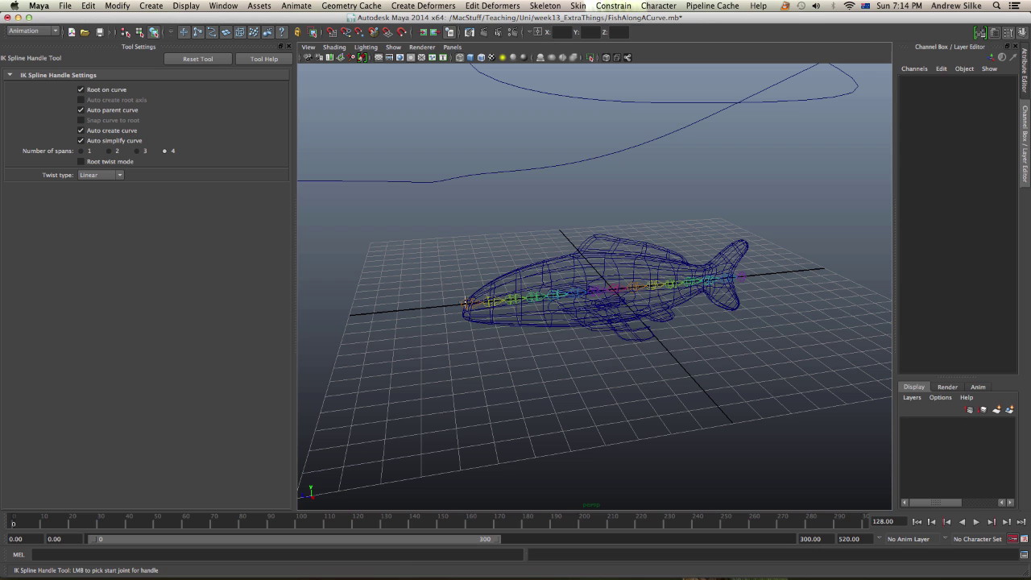
left_click(465, 302)
left_click(749, 275)
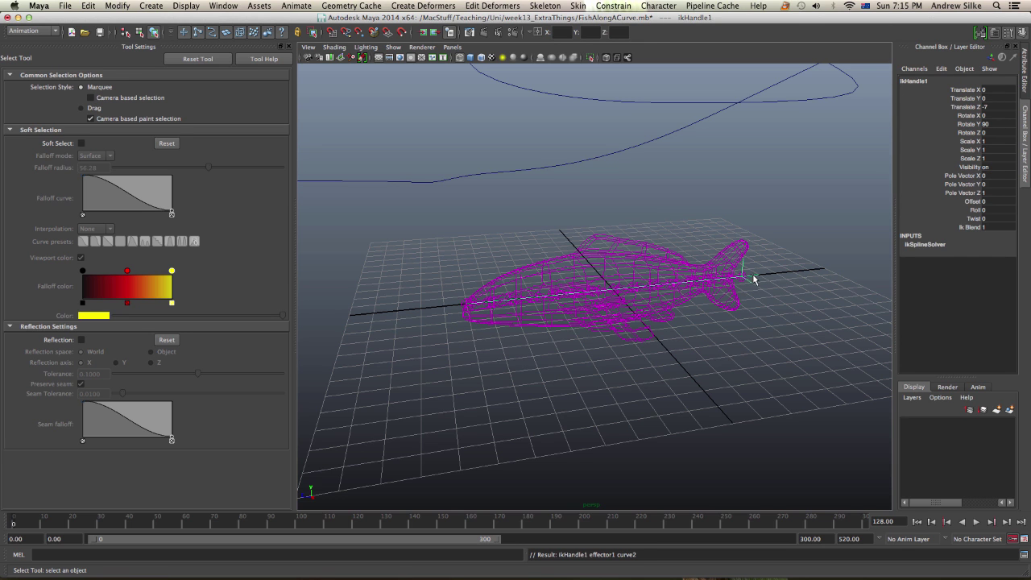
- Open the Outliner, place it clear of the fish and select the new spline curve, curve2
left_click_drag(743, 276, 717, 276, "alt")
key("shift+o")
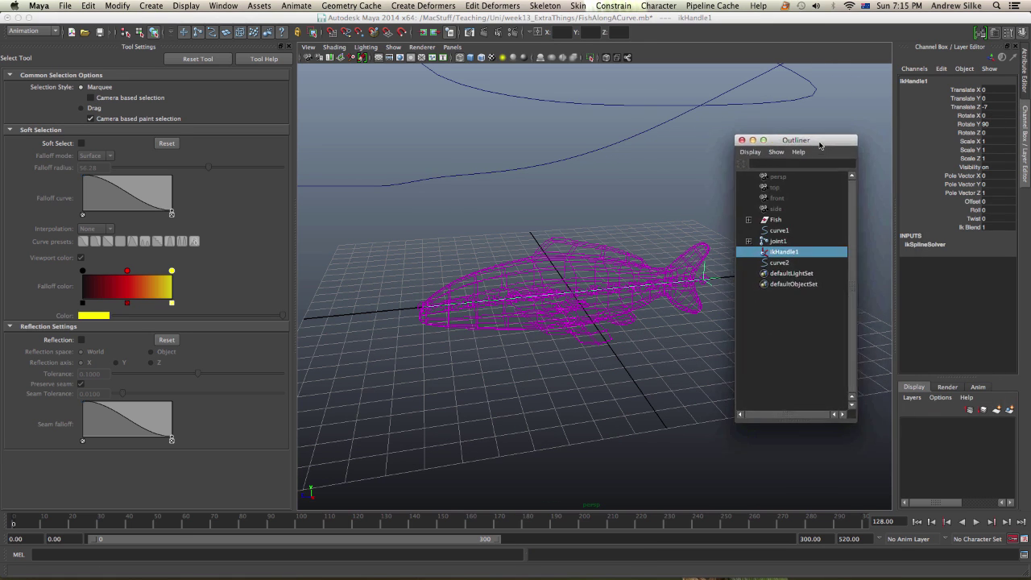
left_click_drag(812, 145, 820, 76)
left_click(785, 194)
- Try bending the fish by moving a control vertex of the spline curve near the head, and undo the move
left_click_drag(557, 240, 569, 258, "alt")
key("F9")
left_click(781, 196)
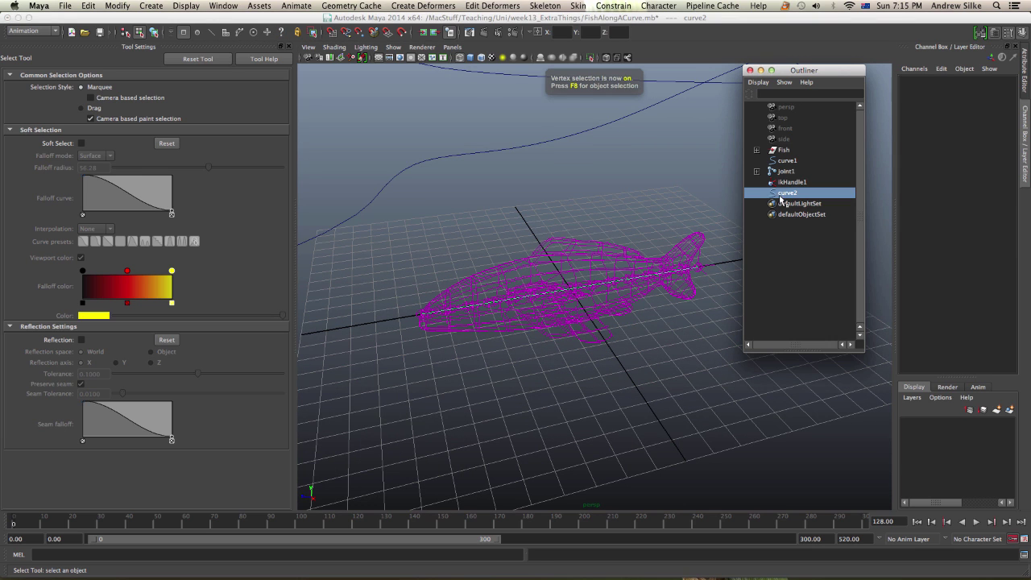
left_click_drag(648, 246, 616, 265, "alt")
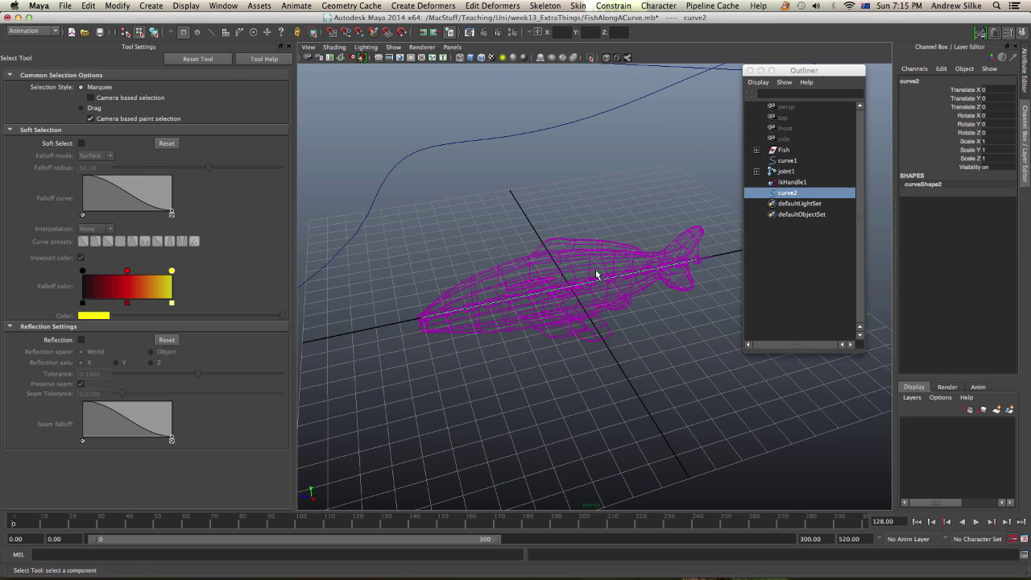
key("F9")
mouse_move(475, 272)
left_mouse_down("alt")
mouse_move(618, 283)
mouse_move(570, 232)
mouse_move(463, 346)
mouse_move(467, 295)
mouse_move(483, 269)
mouse_move(469, 218)
mouse_move(511, 383)
mouse_move(488, 199)
left_mouse_up("alt")
key("F10")
key("F9")
left_click(489, 291)
key("w")
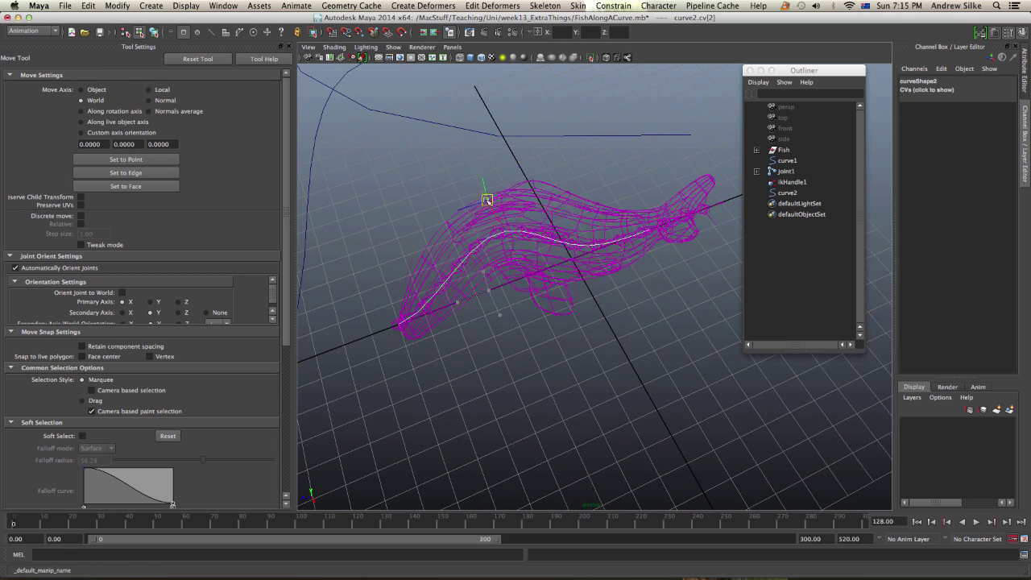
key("z")
- Try moving the control vertex in the middle of the spline curve, undo the move and return to object selection
left_click_drag(549, 213, 633, 299, "alt")
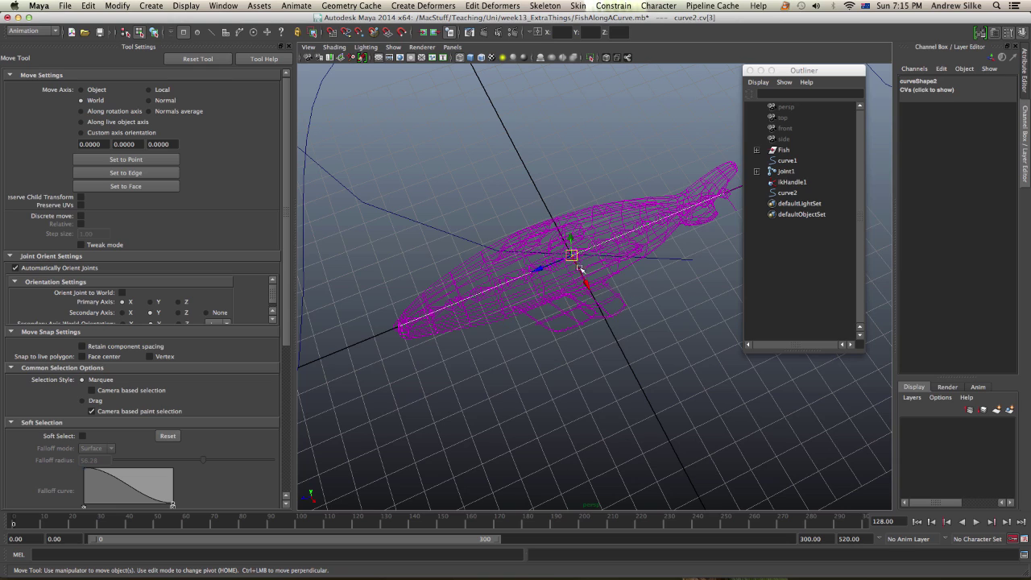
mouse_move(576, 253)
left_mouse_down()
mouse_move(546, 200)
mouse_move(596, 371)
mouse_move(527, 173)
mouse_move(594, 373)
mouse_move(546, 191)
mouse_move(569, 256)
left_mouse_up()
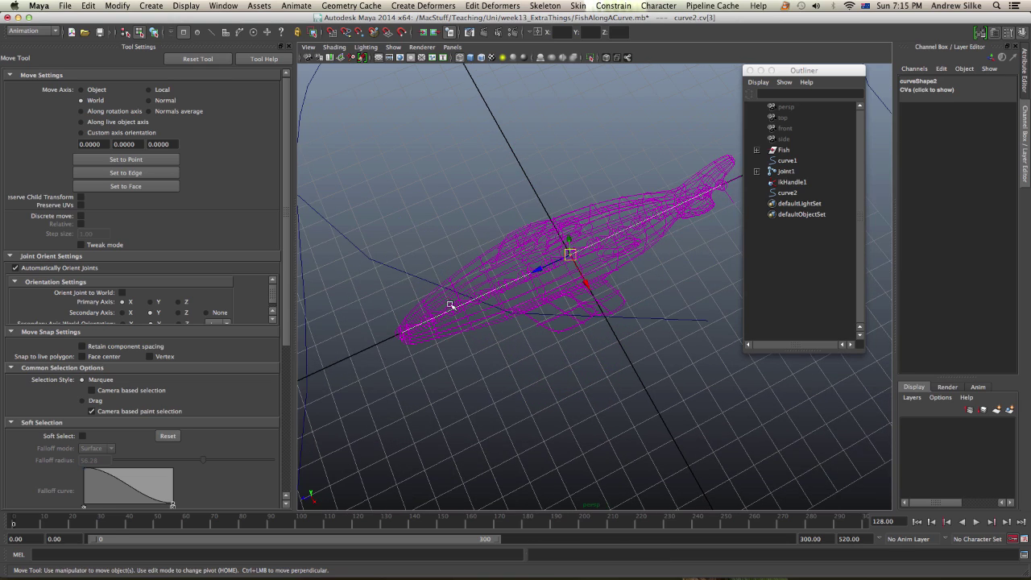
right_click_drag(575, 241, 624, 230, "alt")
left_click_drag(557, 234, 509, 121)
right_click_drag(619, 188, 628, 268, "alt")
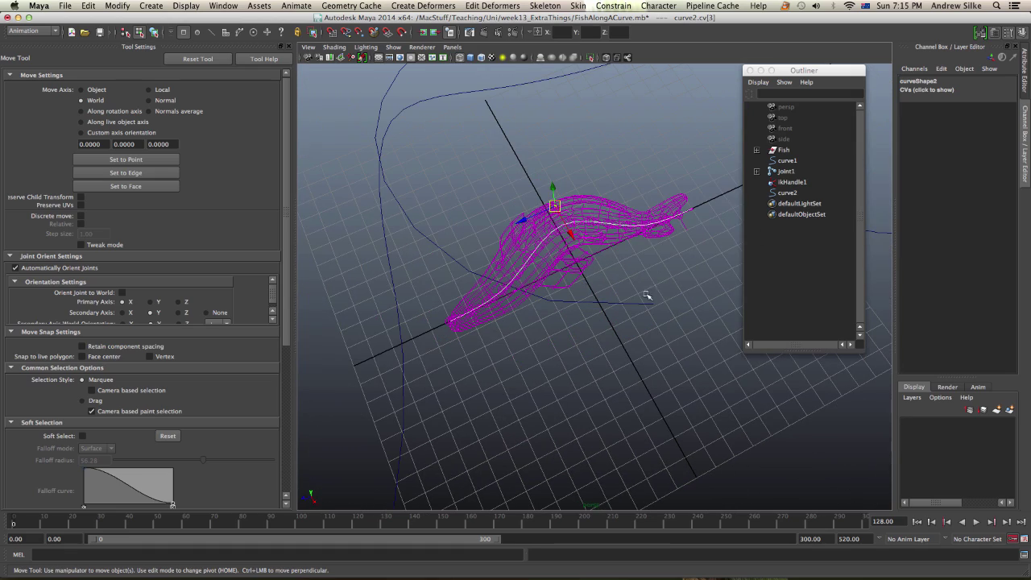
key("z")
mouse_move(562, 331)
left_mouse_down("alt")
mouse_move(547, 297)
mouse_move(553, 343)
left_mouse_up("alt")
key("F8")
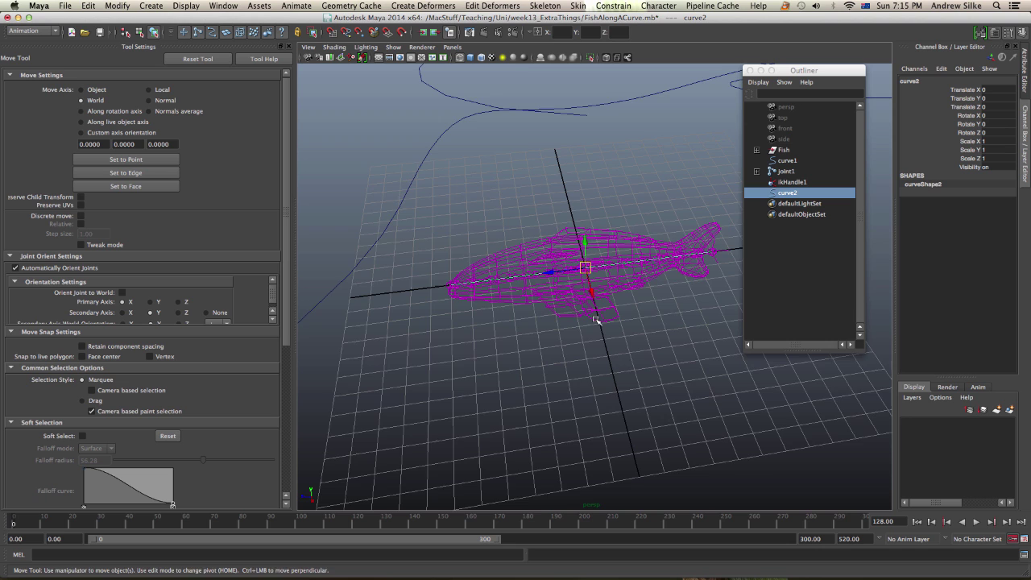
- Rename the spline IK curve as fishCurve
right_click_drag(596, 319, 675, 314, "alt")
left_click_drag(684, 268, 729, 242, "alt")
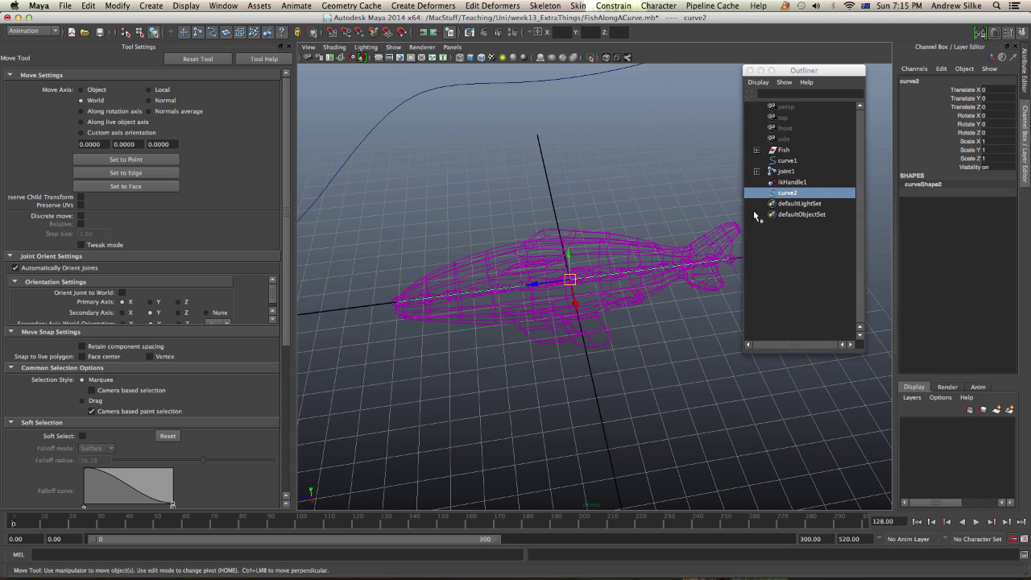
double_click(803, 191)
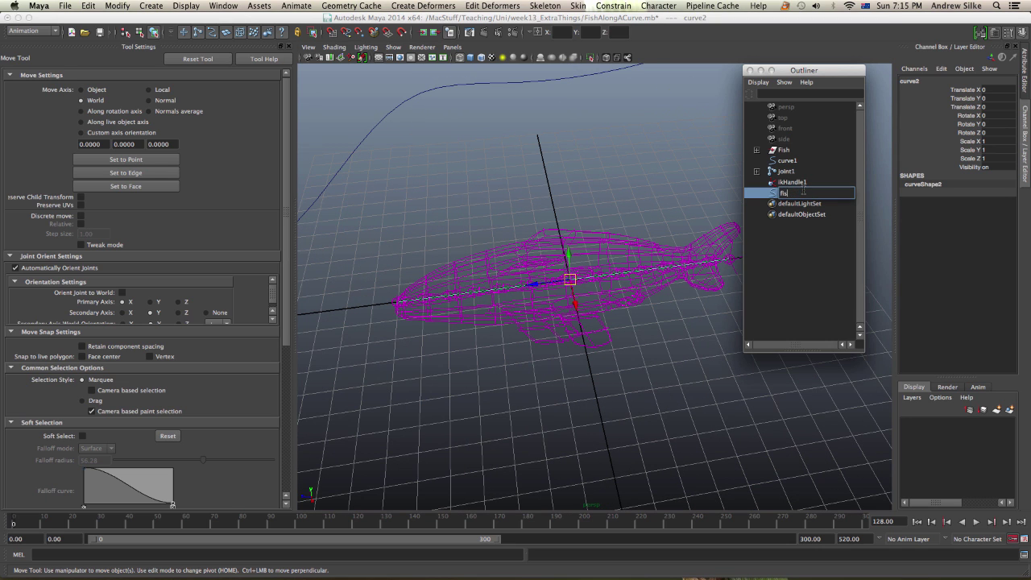
type("fishCurve")
key("Return")
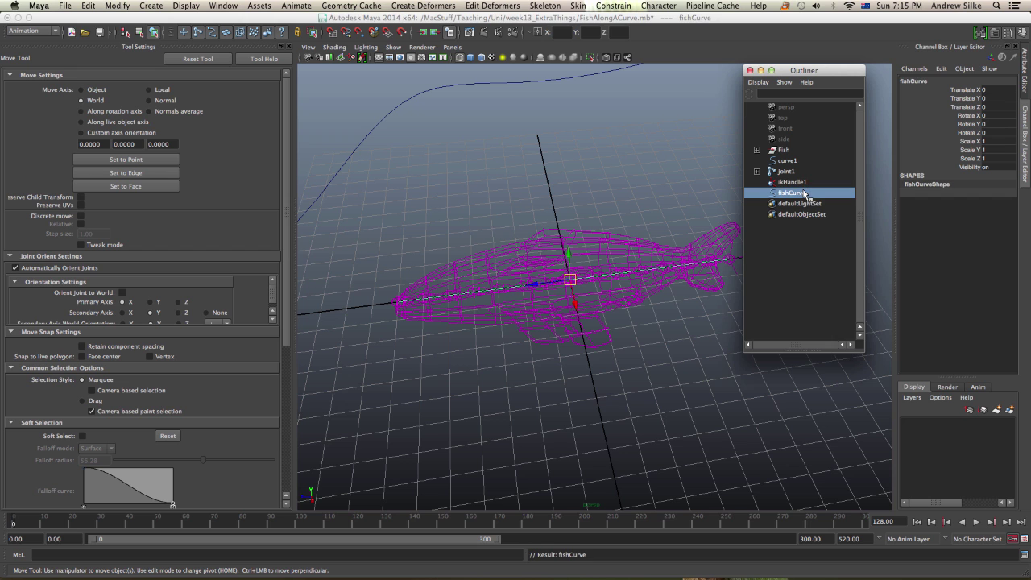
- Switch to the front view, frame the fish in shaded display and clear the selection
middle_click_drag(591, 359, 562, 368, "alt")
right_click_drag(561, 368, 483, 374, "alt")
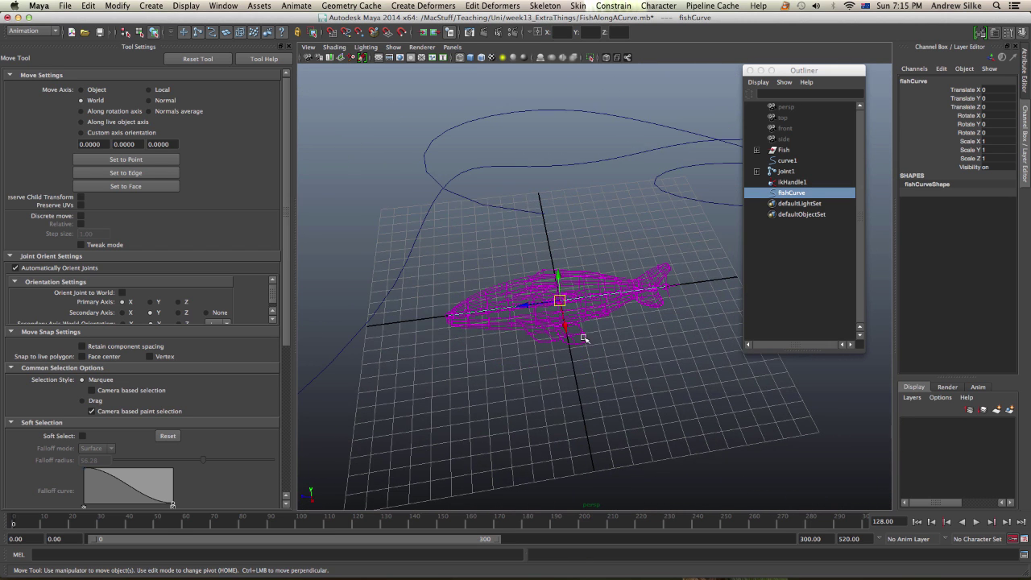
mouse_move(584, 338)
left_mouse_down("alt")
mouse_move(592, 321)
mouse_move(589, 346)
left_mouse_up("alt")
key("space")
left_click(593, 319)
middle_click_drag(589, 347, 572, 333, "alt")
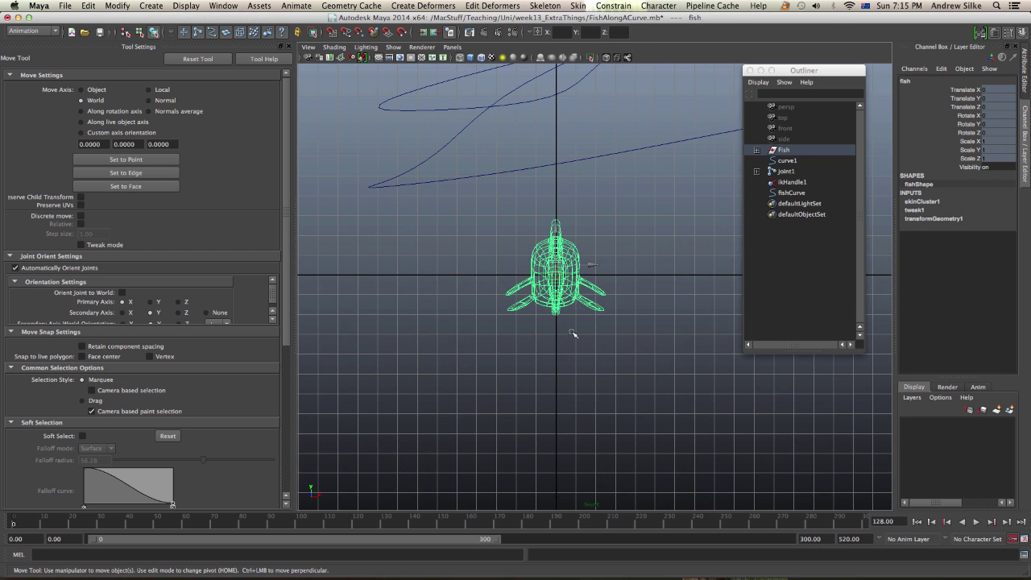
key("5")
right_click_drag(583, 336, 808, 336, "alt")
left_click(649, 341)
middle_click_drag(634, 332, 656, 318, "alt")
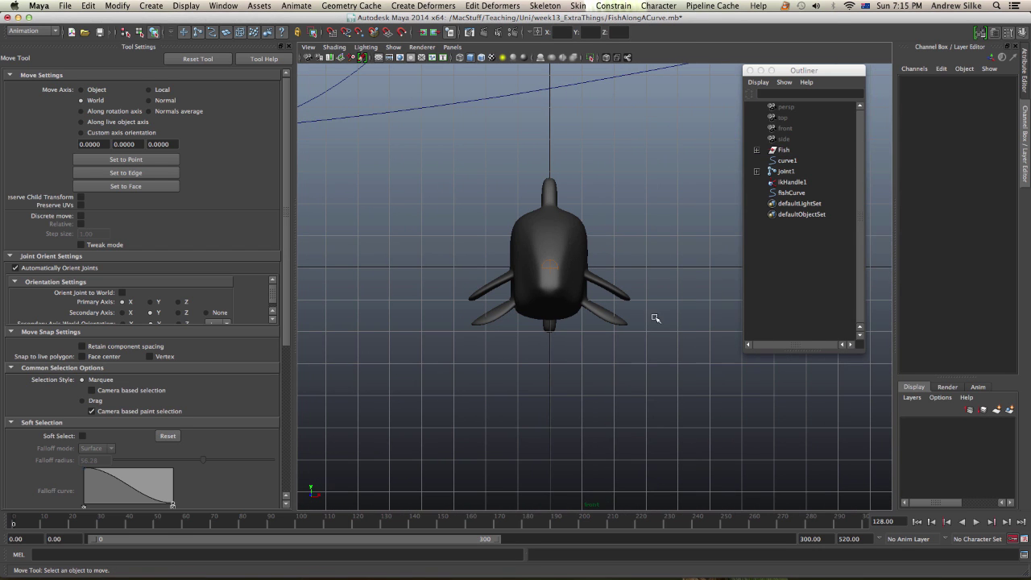
- Switch to the side view, frame the fish and select fishCurve
key("space")
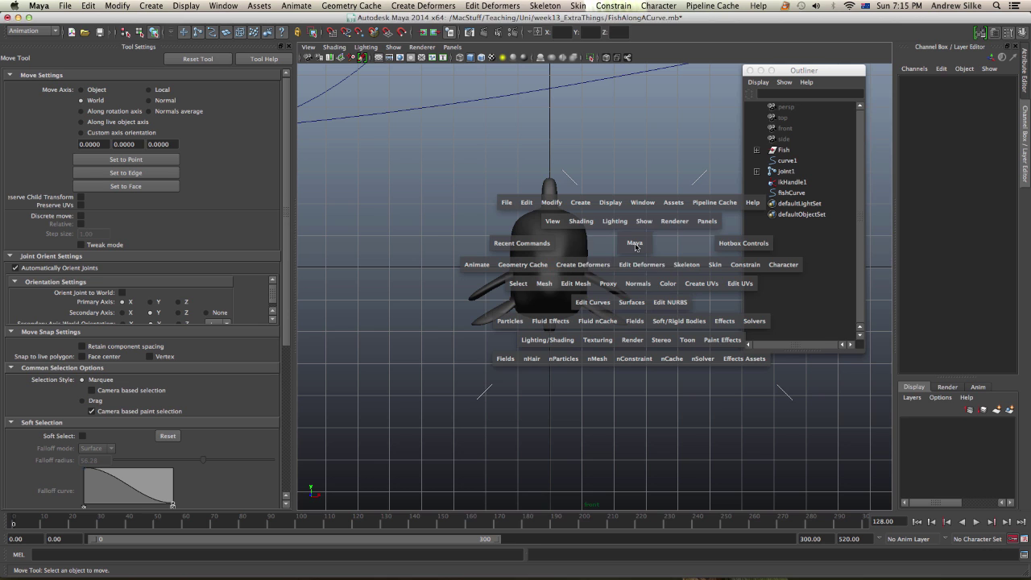
left_click_drag(635, 246, 649, 246)
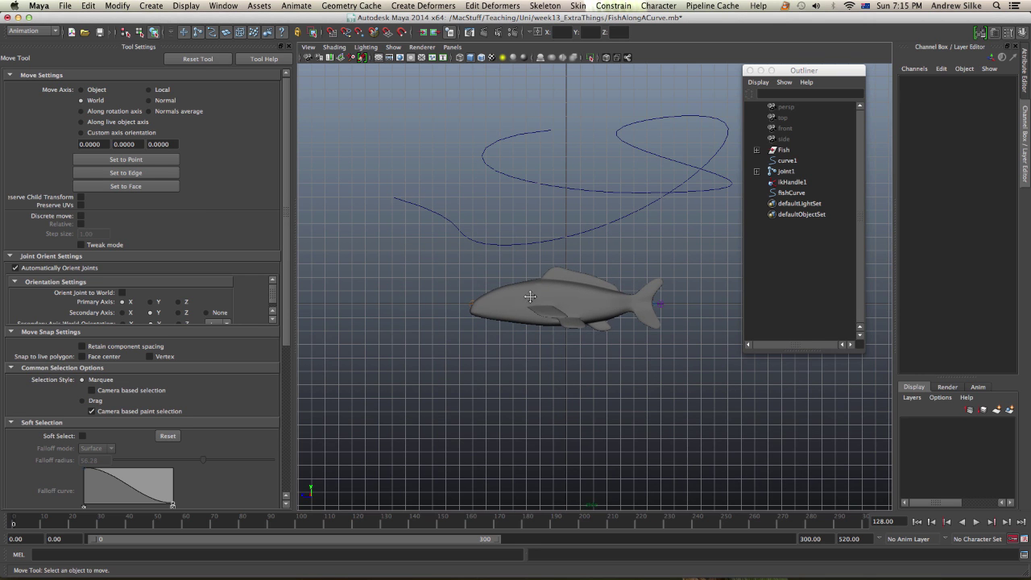
middle_click_drag(530, 296, 512, 312, "alt")
right_click_drag(527, 309, 697, 314, "alt")
middle_click_drag(697, 313, 712, 246, "alt")
middle_click_drag(479, 267, 500, 271, "alt")
left_click(793, 193)
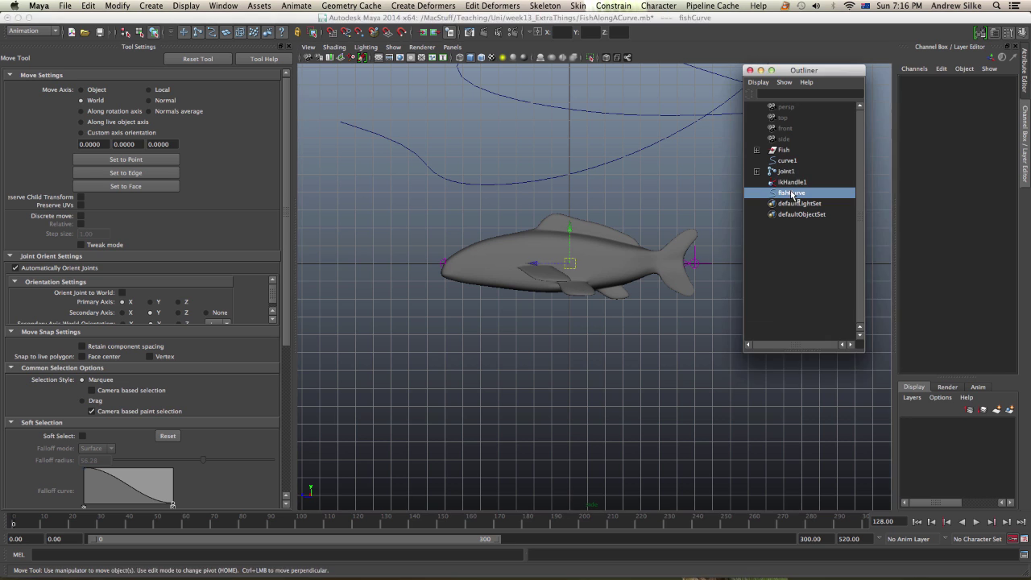
- Try rotating fishCurve about its Y axis and set its Y rotation to 90
middle_click_drag(597, 199, 589, 266, "alt")
middle_click_drag(668, 209, 499, 250, "alt")
middle_click_drag(427, 263, 588, 206, "alt")
key("e")
left_click_drag(542, 309, 894, 156)
double_click(1001, 124)
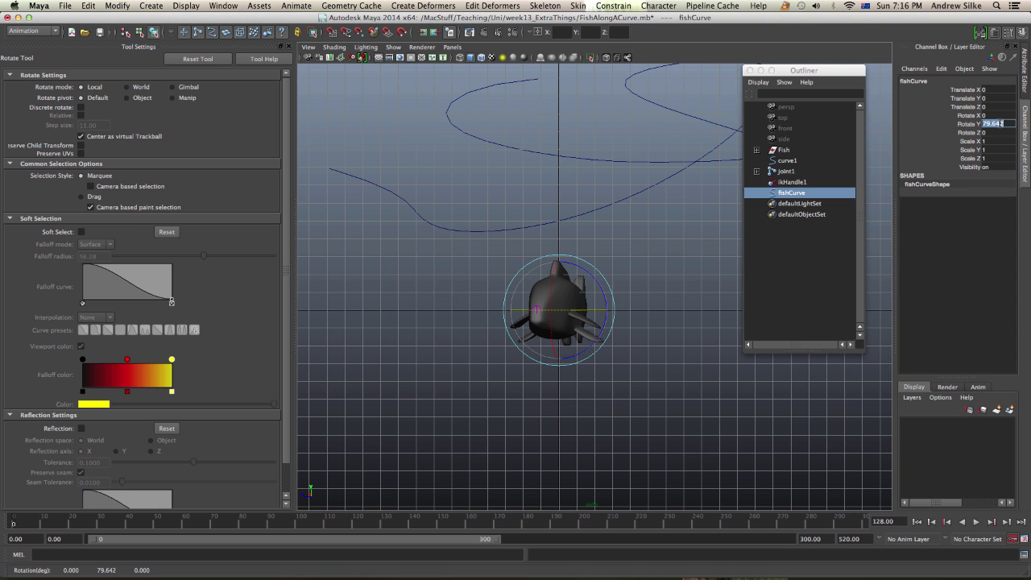
key("Return")
middle_click_drag(610, 301, 602, 268, "alt")
middle_click_drag(453, 260, 454, 291, "alt")
middle_click_drag(534, 314, 536, 324, "alt")
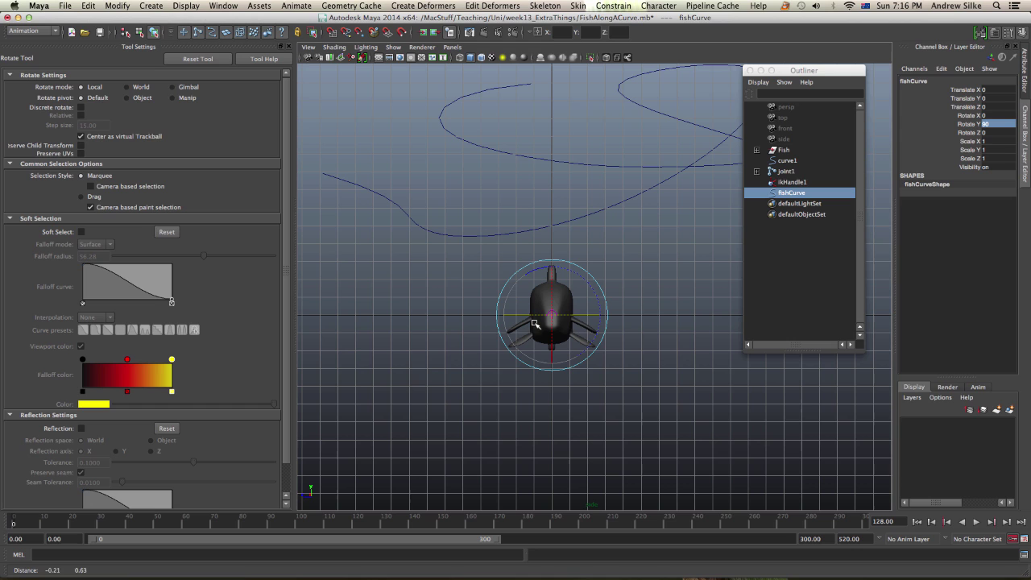
- Switch to the perspective view in wireframe display and return fishCurve's Y rotation to 0
key("space")
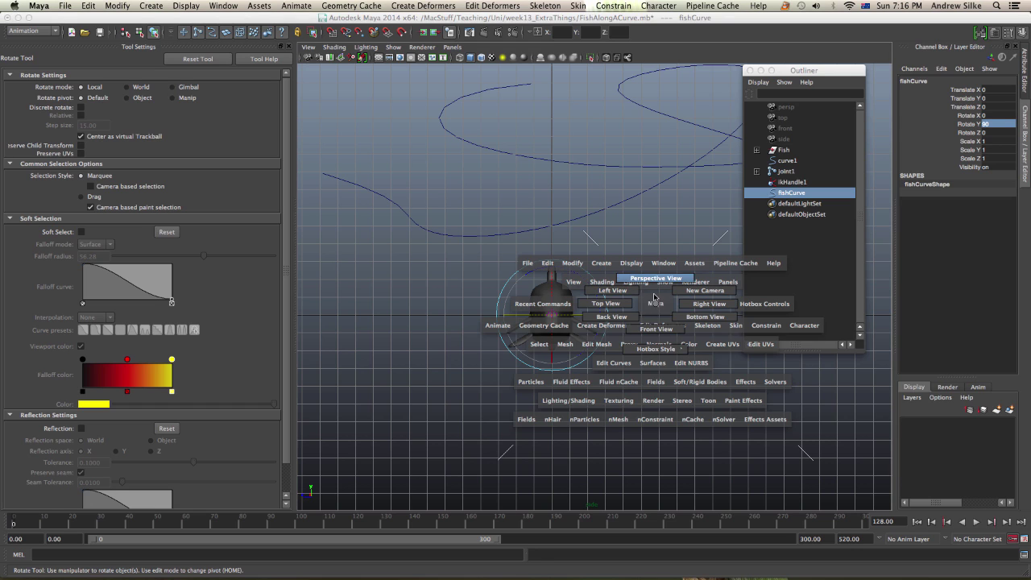
left_click_drag(665, 305, 656, 277)
left_click_drag(589, 302, 580, 295, "alt")
right_click_drag(690, 289, 778, 302, "alt")
mouse_move(571, 333)
left_mouse_down("alt")
mouse_move(581, 341)
mouse_move(656, 308)
mouse_move(652, 293)
mouse_move(554, 300)
left_mouse_up("alt")
key("4")
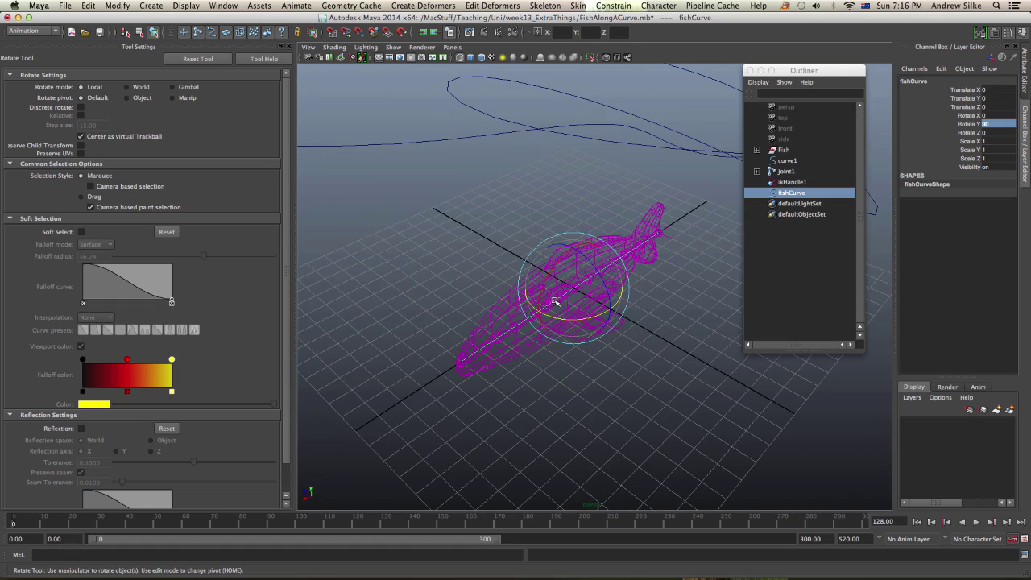
left_click_drag(623, 283, 653, 275, "alt")
key("g")
- Examine the fish's orientation in the side view and in the wireframe perspective view
key("space")
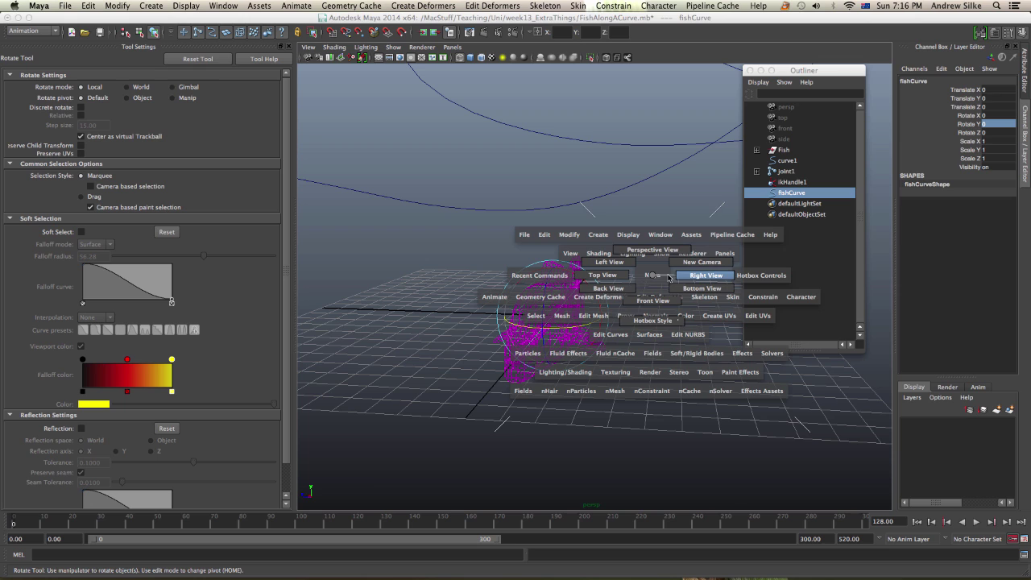
left_click(678, 277)
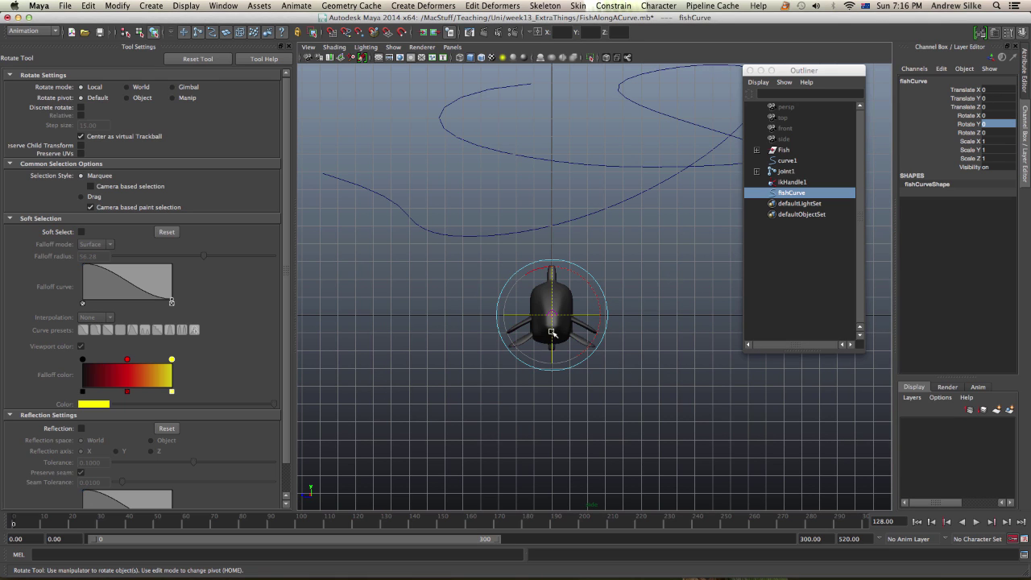
key("4")
key("space")
left_click_drag(596, 313, 598, 289)
left_click_drag(597, 291, 545, 322, "alt")
right_click_drag(545, 322, 778, 319, "alt")
left_click_drag(778, 320, 612, 327, "alt")
middle_click_drag(612, 327, 627, 319, "alt")
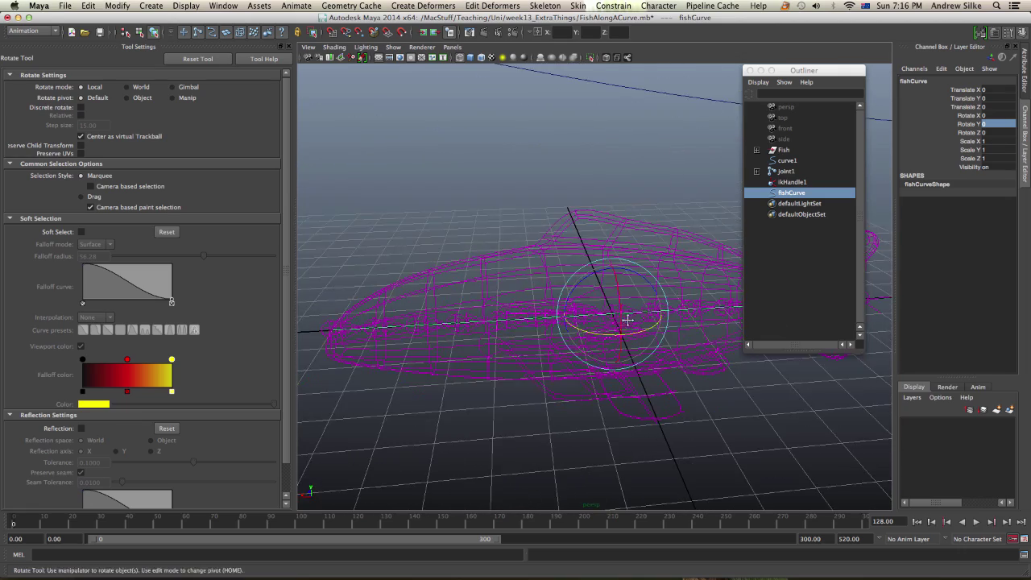
- Center the pivot of fishCurve
left_click_drag(628, 320, 519, 331, "alt")
left_click_drag(613, 333, 539, 337, "alt")
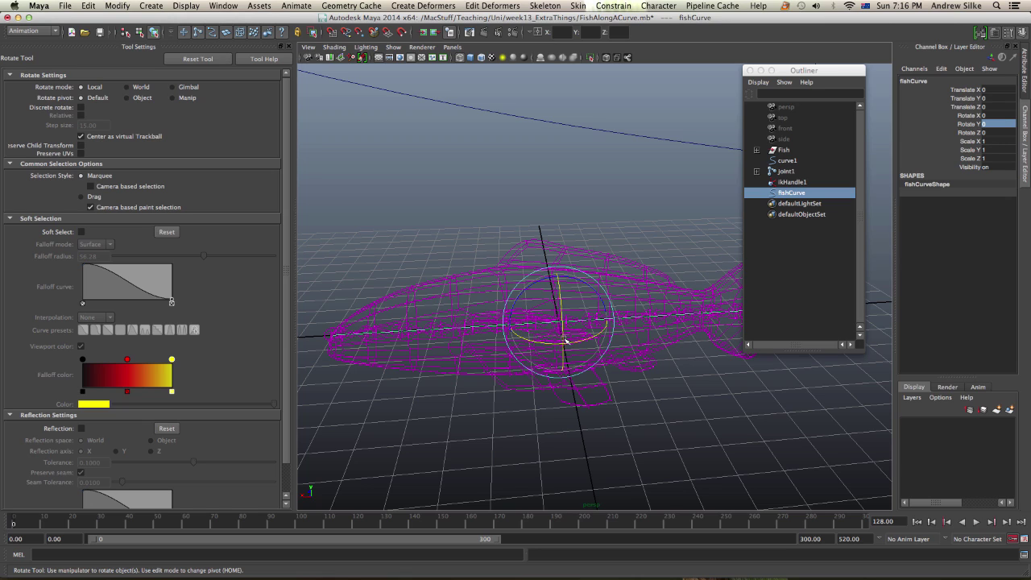
left_click_drag(569, 343, 574, 365, "alt")
left_click_drag(667, 314, 567, 296, "alt")
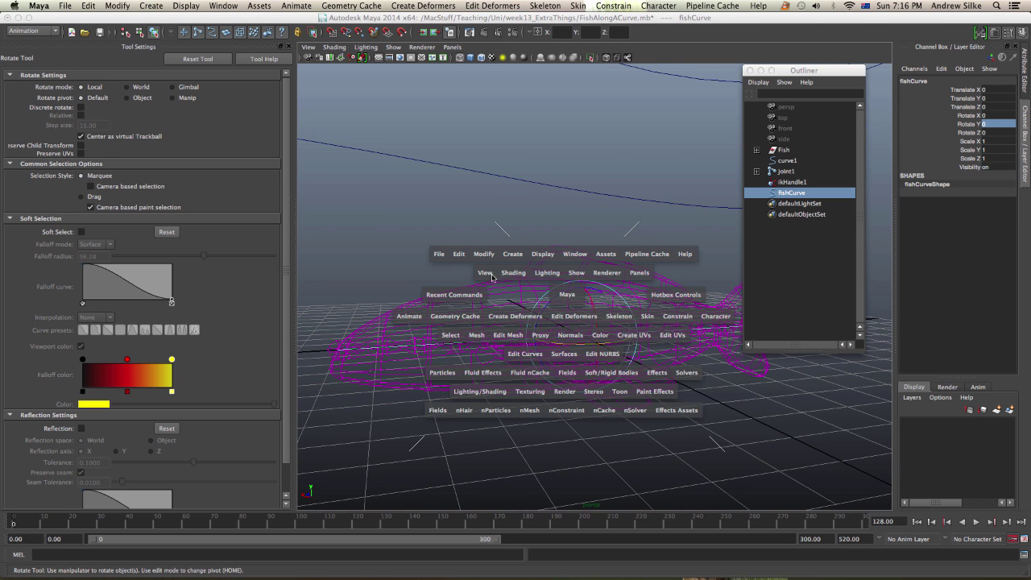
left_click(486, 255)
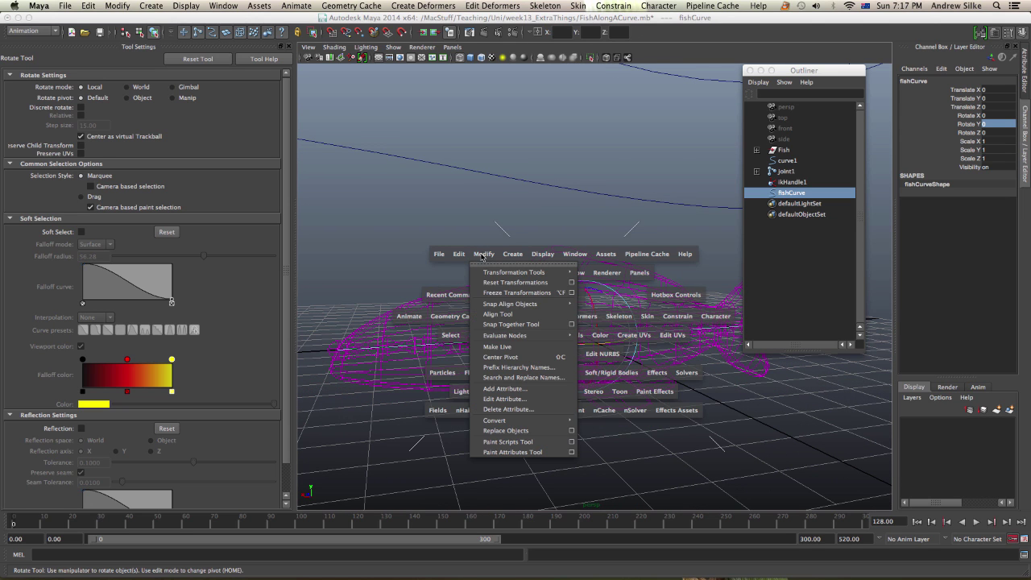
left_click(504, 357)
left_click_drag(561, 368, 570, 373, "alt")
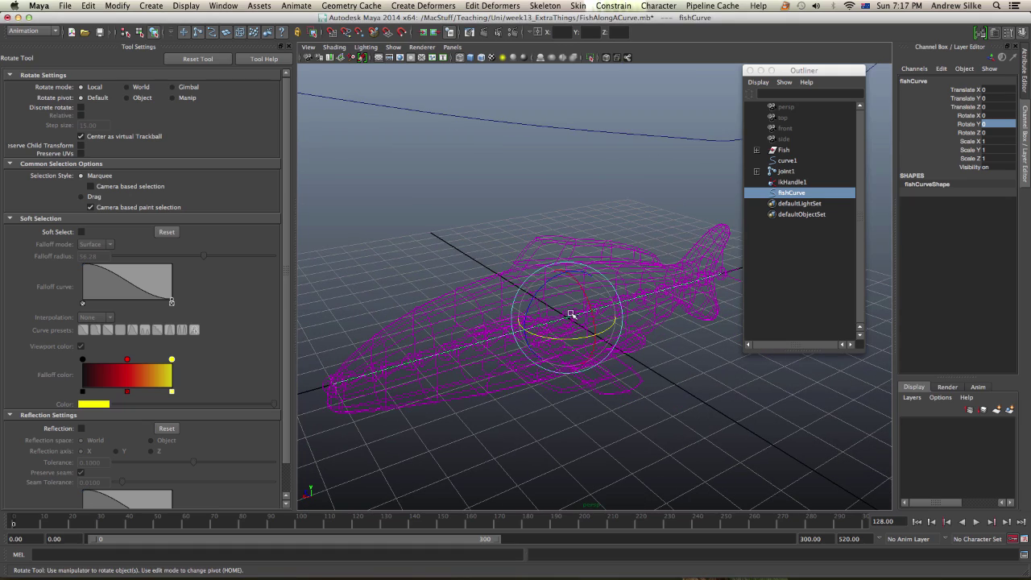
- Try moving the whole fishCurve with the Move tool and undo the move
key("w")
left_click_drag(571, 329, 581, 273, "alt")
right_click_drag(581, 272, 513, 177, "alt")
left_click_drag(650, 221, 592, 237, "alt")
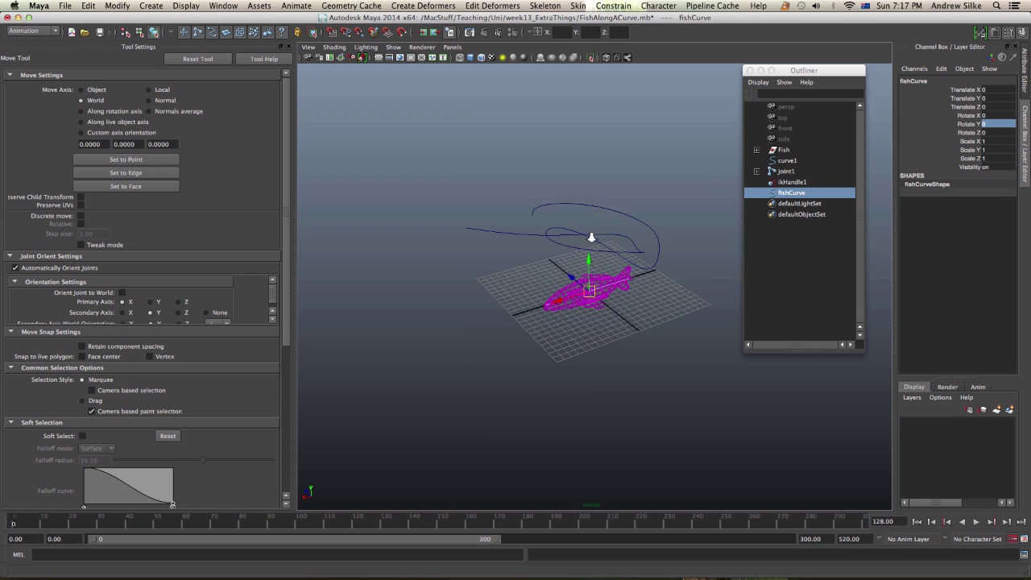
right_click_drag(591, 236, 644, 281, "alt")
left_click_drag(644, 281, 654, 284, "alt")
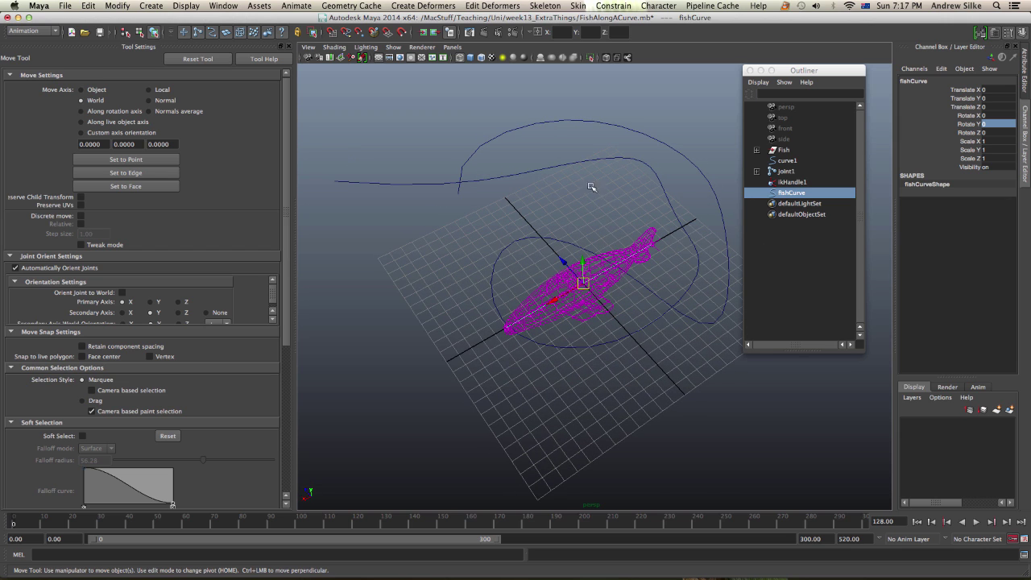
left_click_drag(592, 187, 589, 230, "alt")
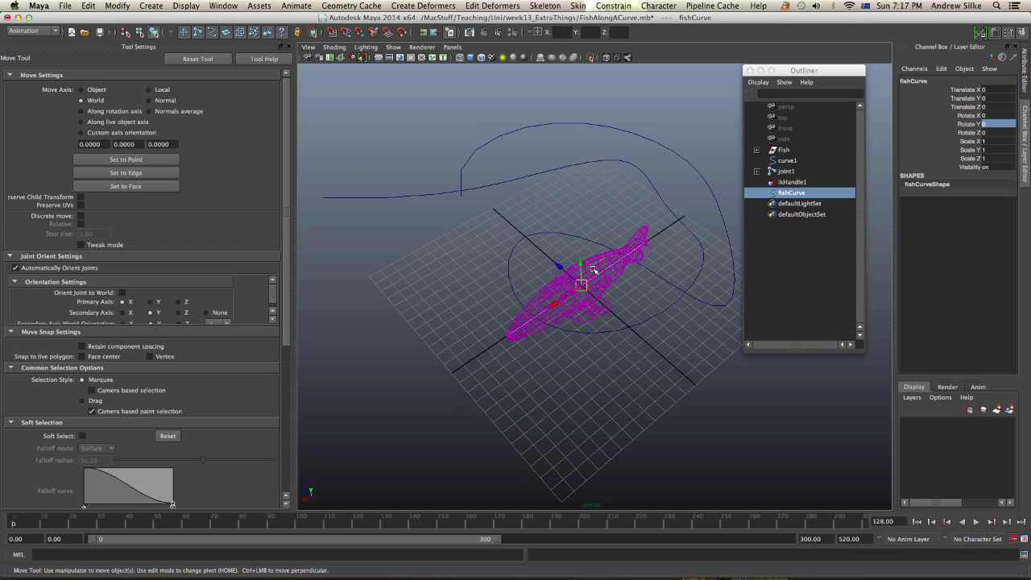
left_click(795, 195)
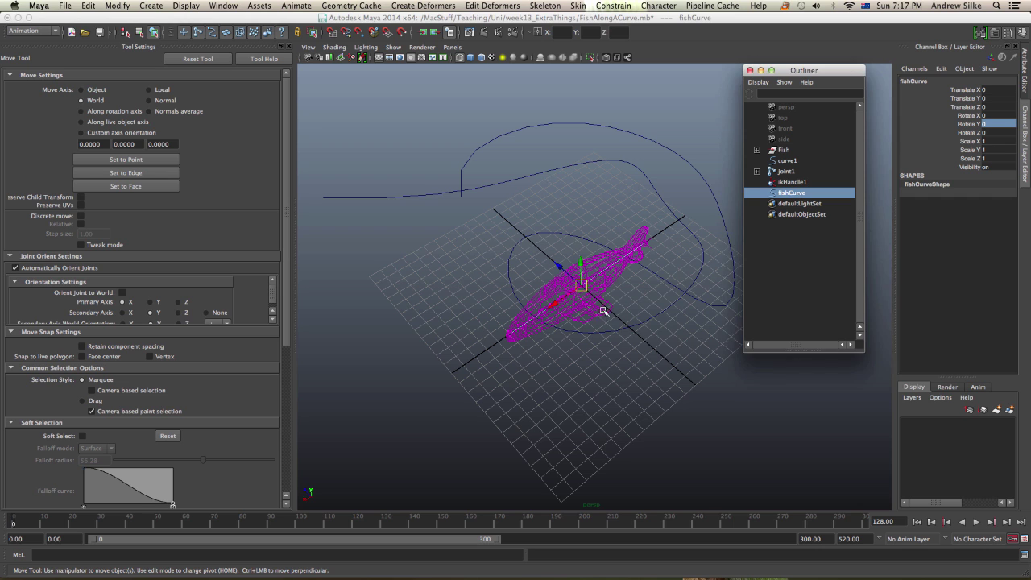
middle_click_drag(604, 310, 675, 341)
key("ctrl+z")
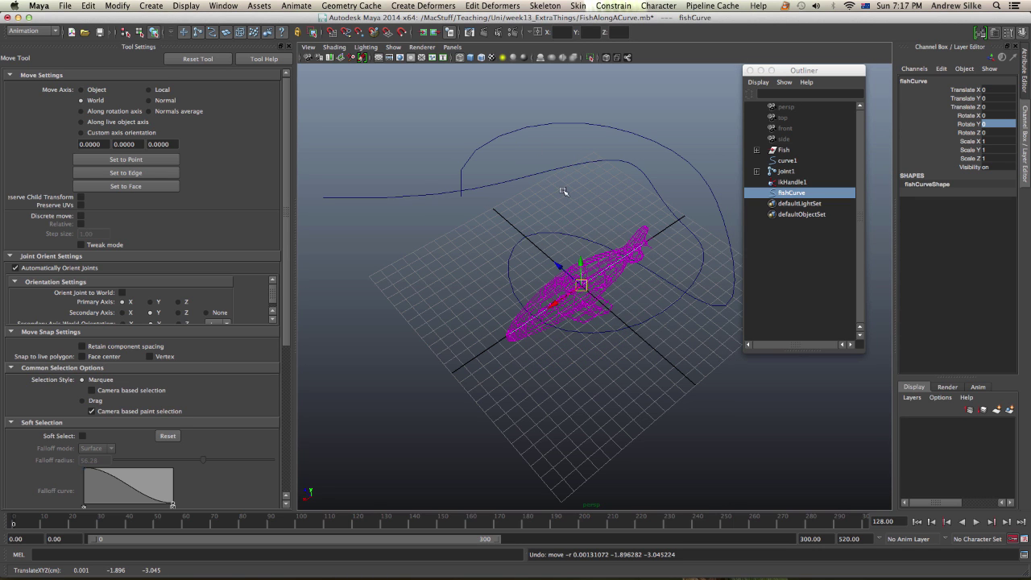
- Add curve1 to the fishCurve selection and float the Motion Paths commands near the viewport's upper edge
left_click(560, 164, "shift")
mouse_move(552, 235)
left_mouse_down("alt")
mouse_move(488, 179)
mouse_move(544, 211)
mouse_move(528, 214)
mouse_move(548, 206)
mouse_move(558, 241)
left_mouse_up("alt")
key("space")
left_click(400, 264)
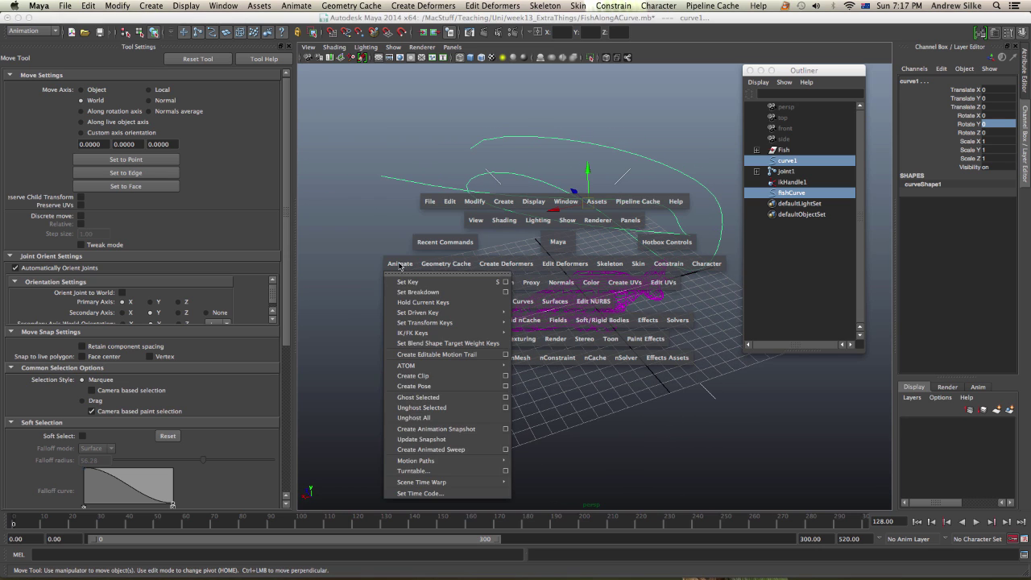
mouse_move(430, 464)
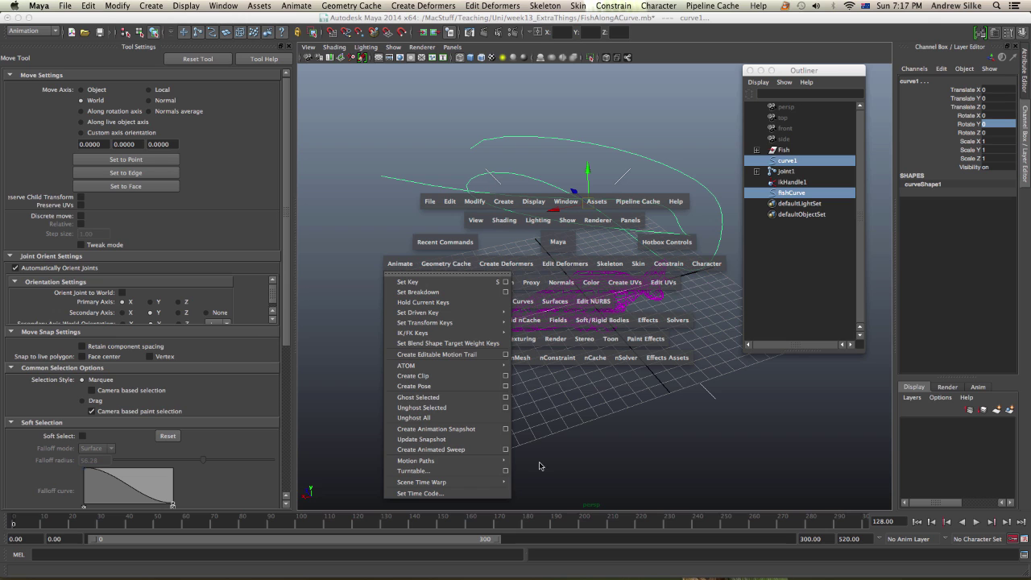
left_click(525, 460)
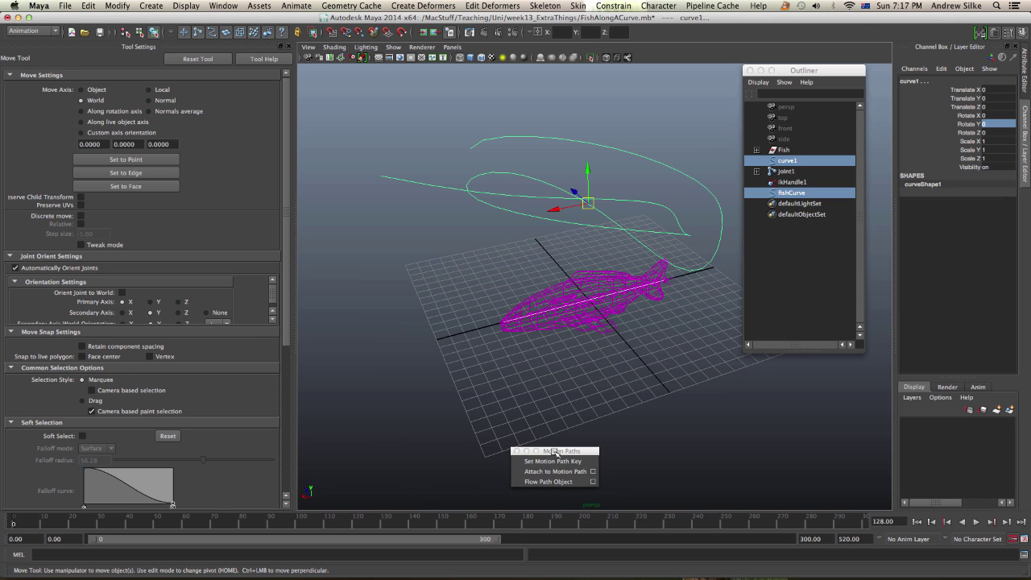
left_click_drag(531, 451, 329, 84)
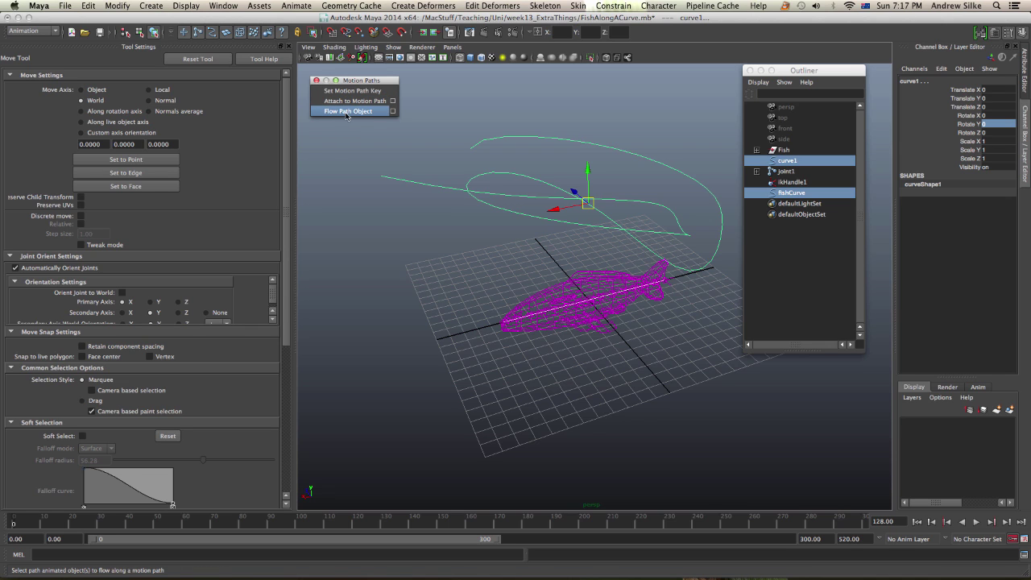
- Reset the Attach to Motion Path options to their defaults and attach fishCurve to curve1
left_click(392, 101)
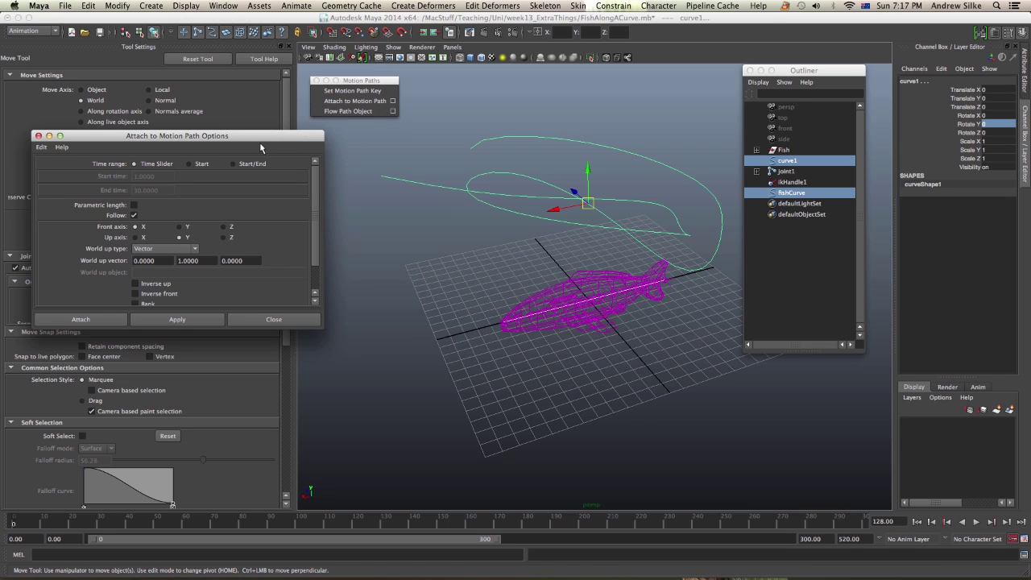
left_click_drag(259, 139, 292, 156)
left_click(74, 164)
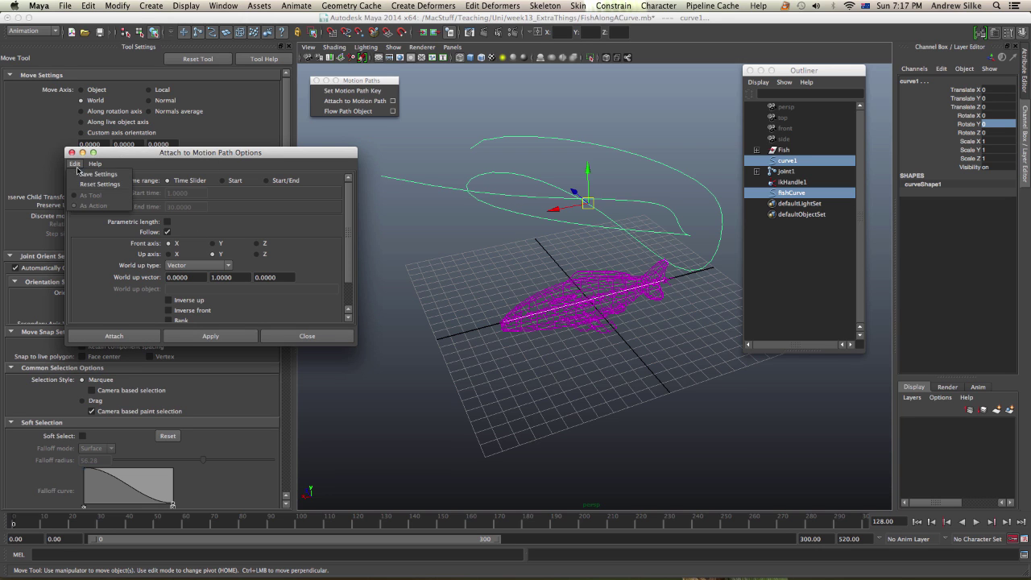
left_click(85, 185)
left_click_drag(620, 347, 638, 348, "alt")
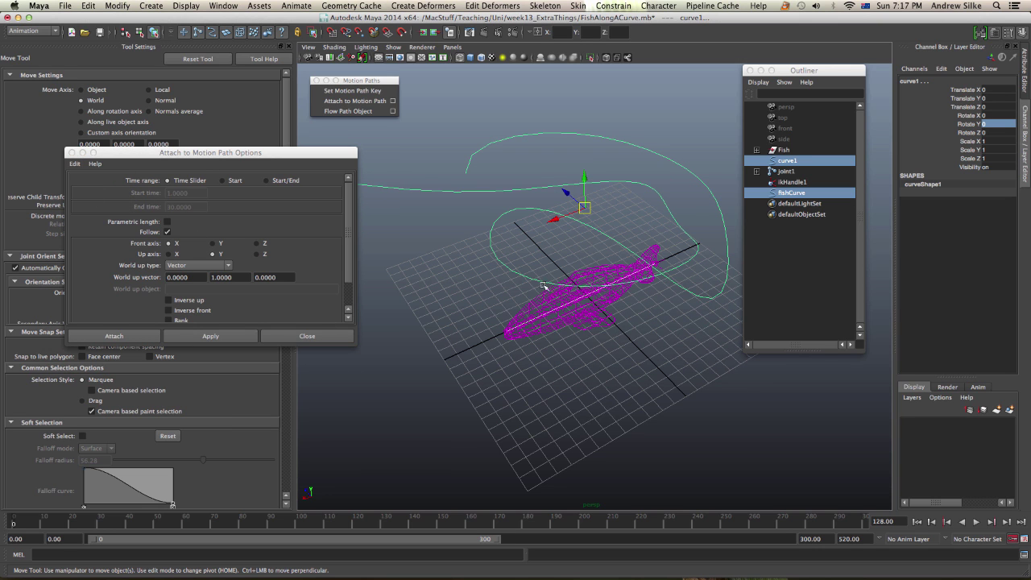
left_click_drag(520, 319, 574, 295, "alt")
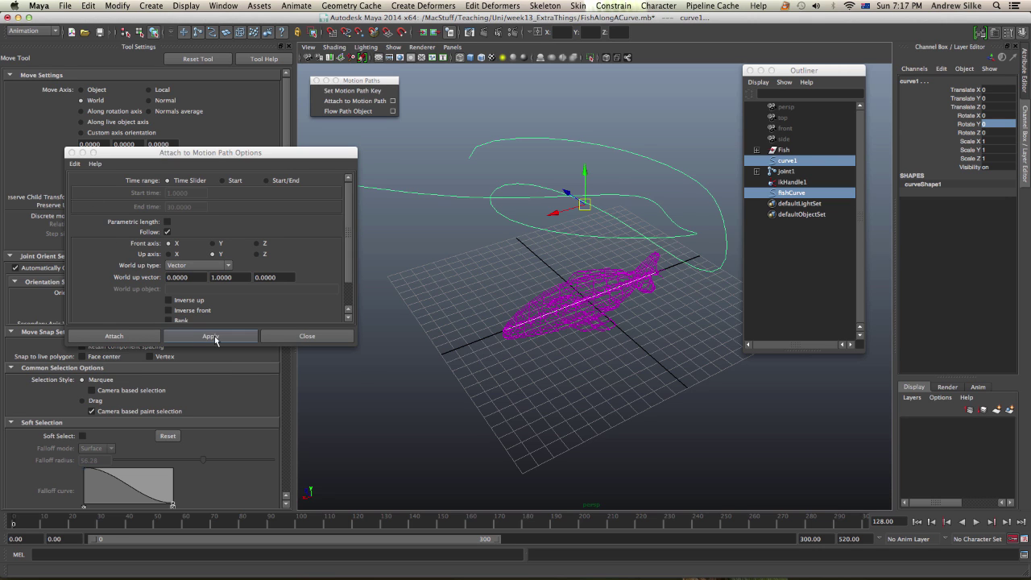
left_click(210, 335)
left_click_drag(460, 341, 573, 360, "alt")
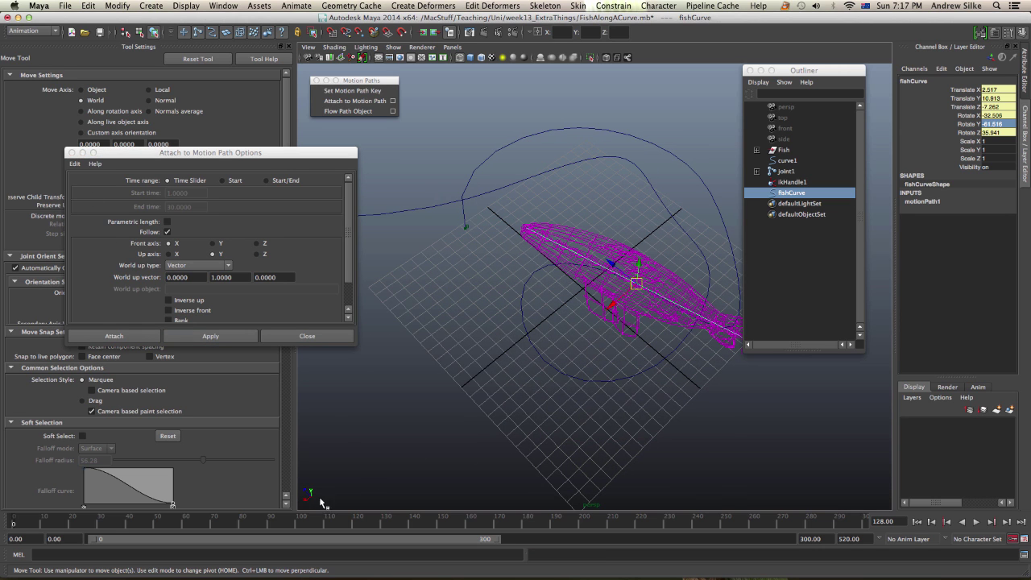
- Play the fish's motion along the path from frame 0, switch to shaded display and stop at frame 82
mouse_move(15, 525)
left_mouse_down()
mouse_move(812, 520)
mouse_move(15, 525)
left_mouse_up()
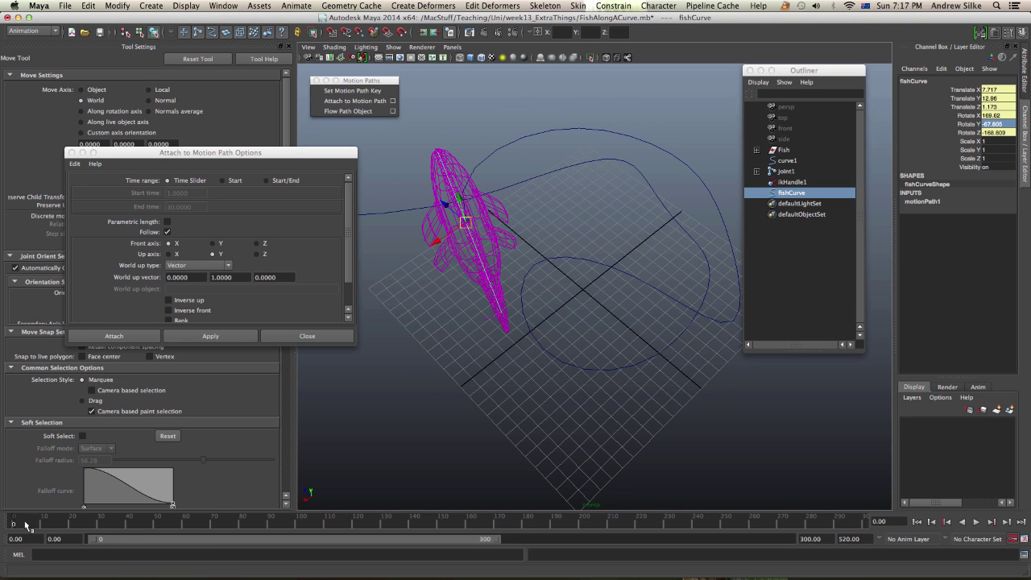
key("alt+v")
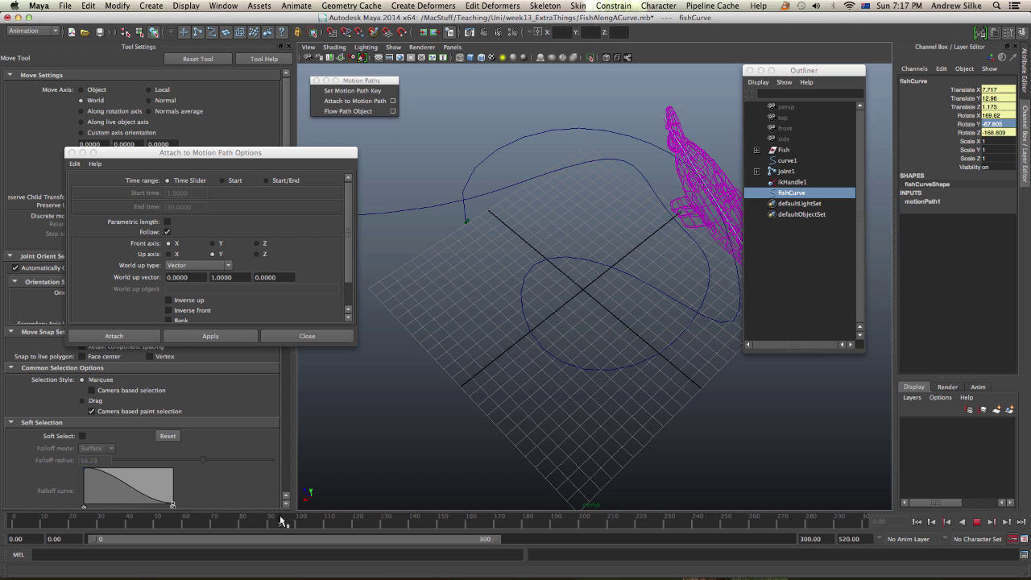
left_click_drag(280, 520, 264, 517)
key("5")
left_click_drag(575, 309, 603, 292, "alt")
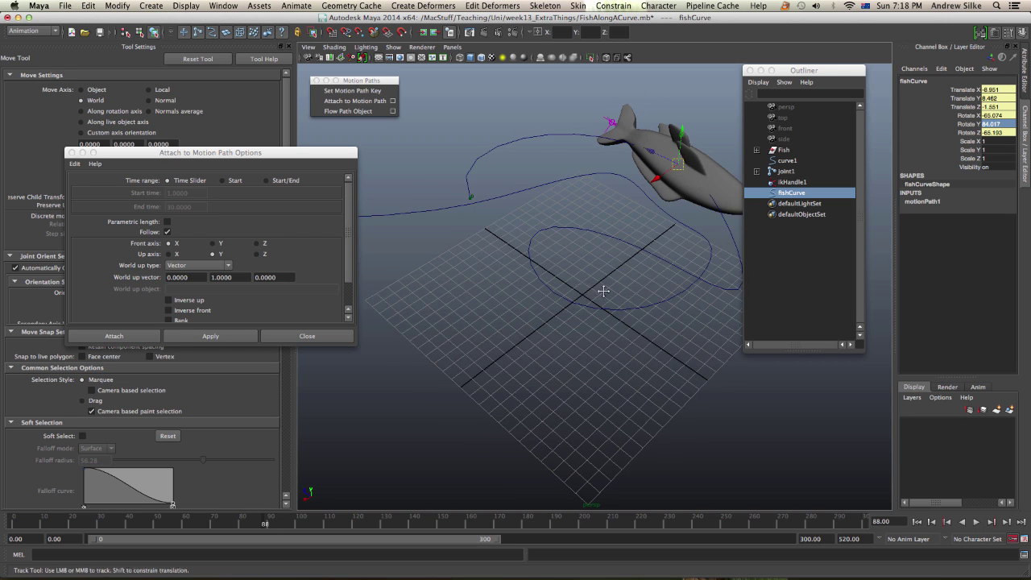
middle_click_drag(603, 290, 566, 304, "alt")
key("alt+v")
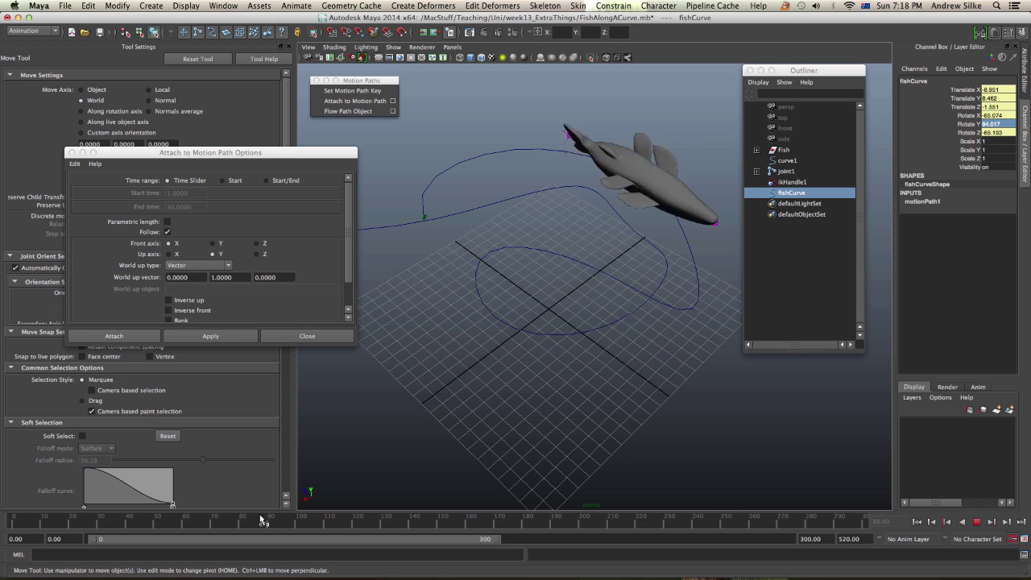
left_click(247, 520)
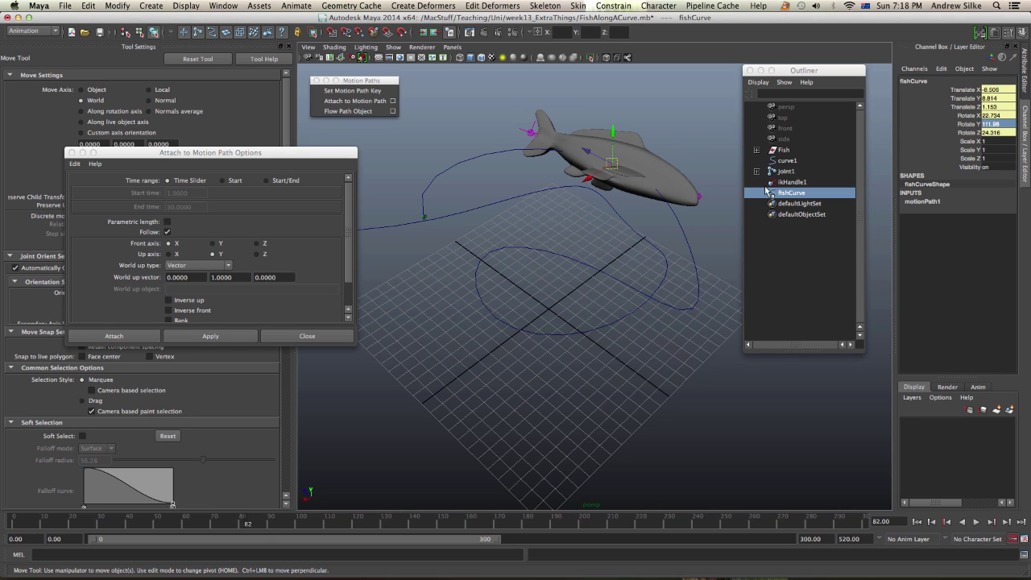
- Select ikHandle1 and show its full attributes for editing
left_click(791, 181)
left_click_drag(813, 72, 811, 68)
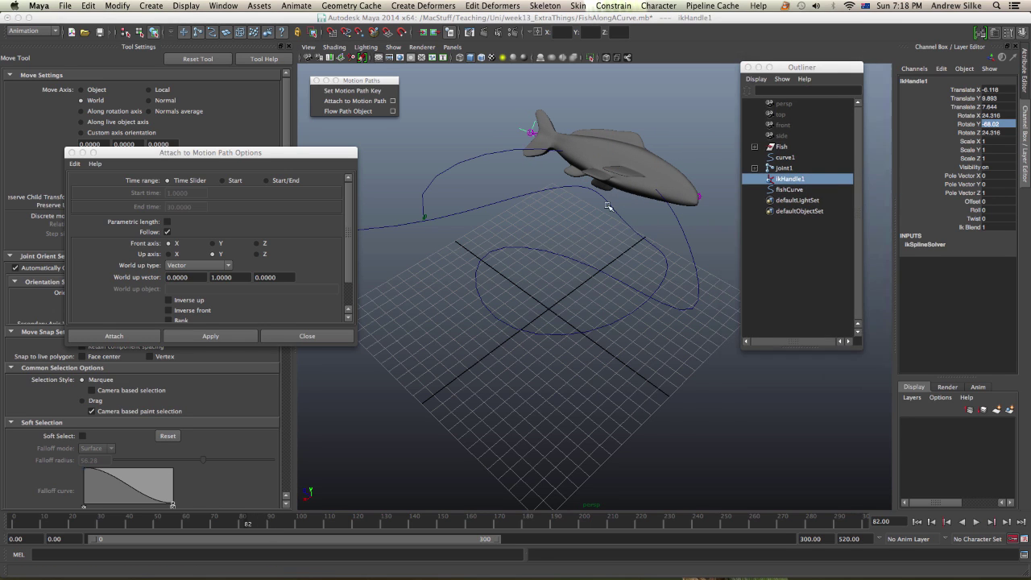
middle_click_drag(608, 206, 610, 207, "alt")
key("ctrl+a")
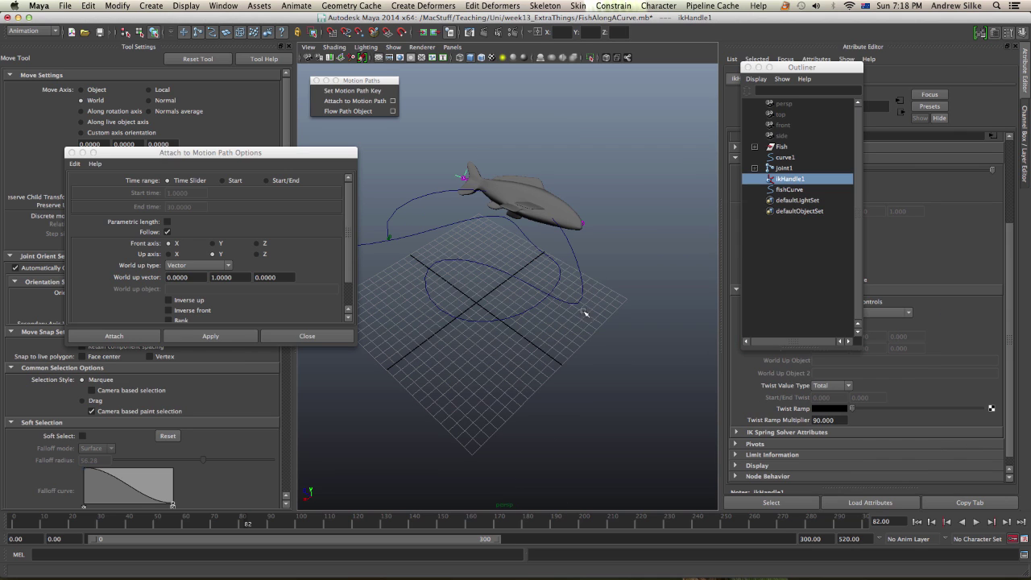
- Move the Outliner over the viewport and enable the advanced twist controls in ikHandle1's IK solver attributes
left_click_drag(830, 70, 675, 41)
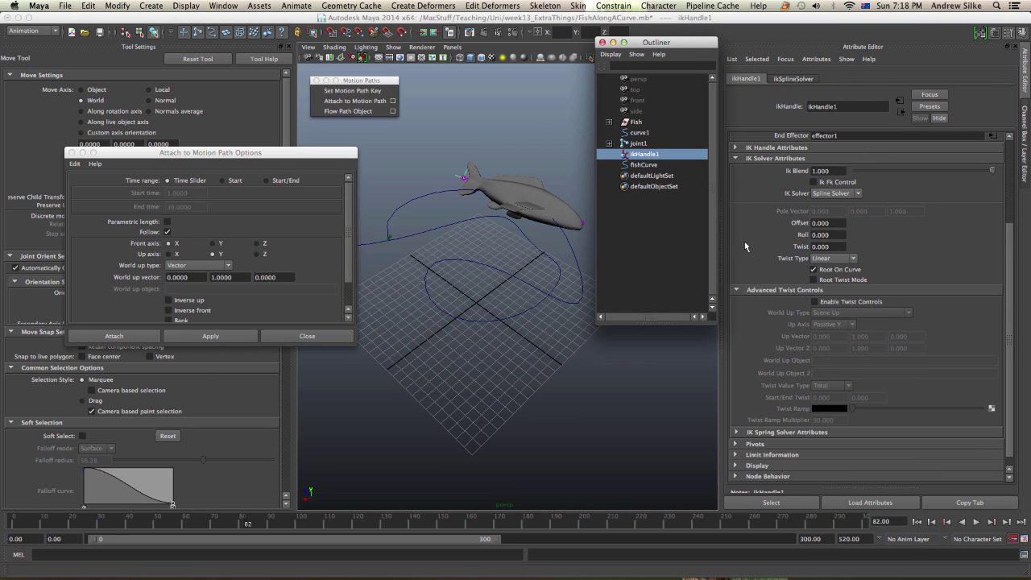
left_click(791, 79)
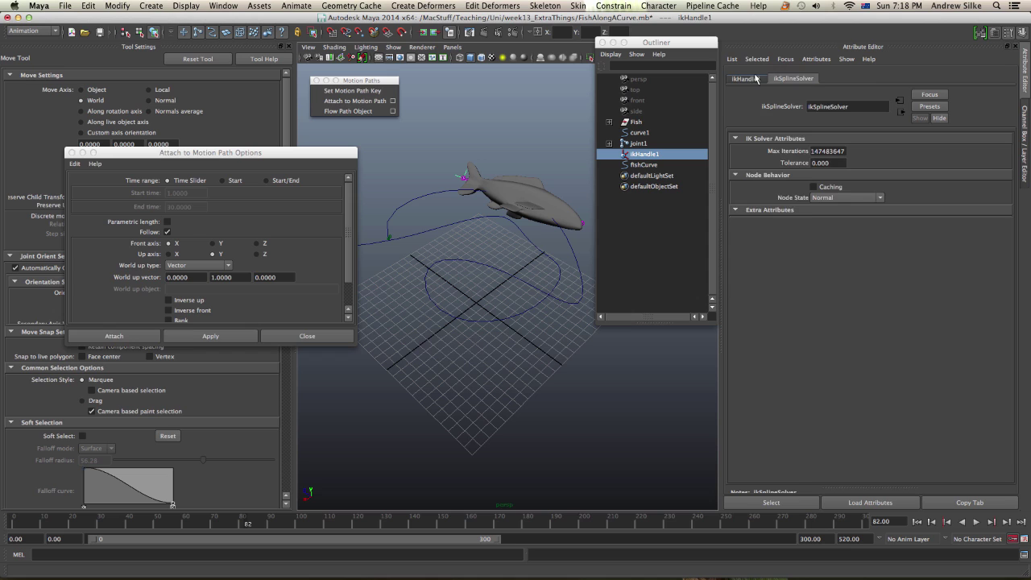
left_click(746, 79)
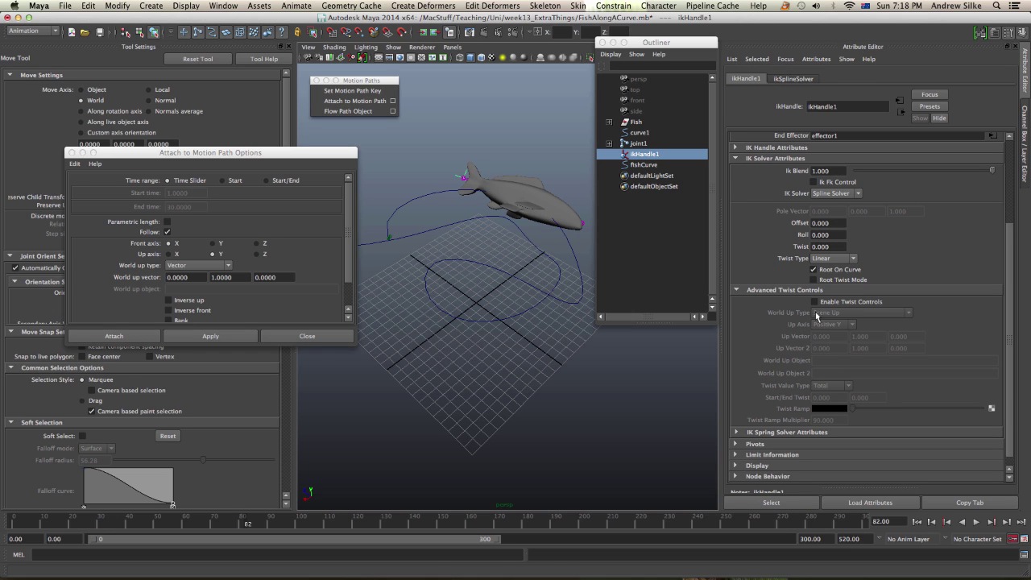
left_click(755, 290)
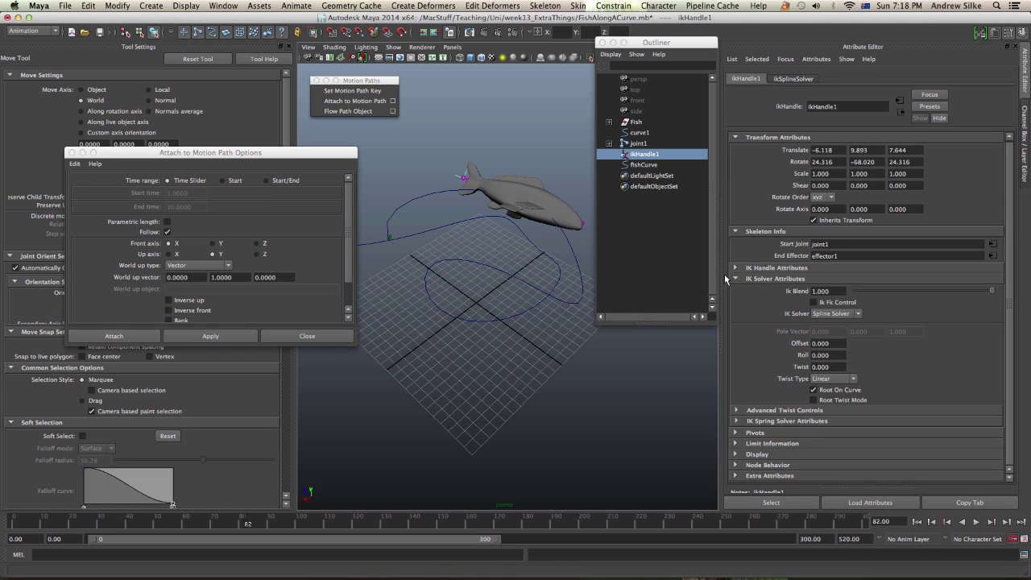
left_click(773, 410)
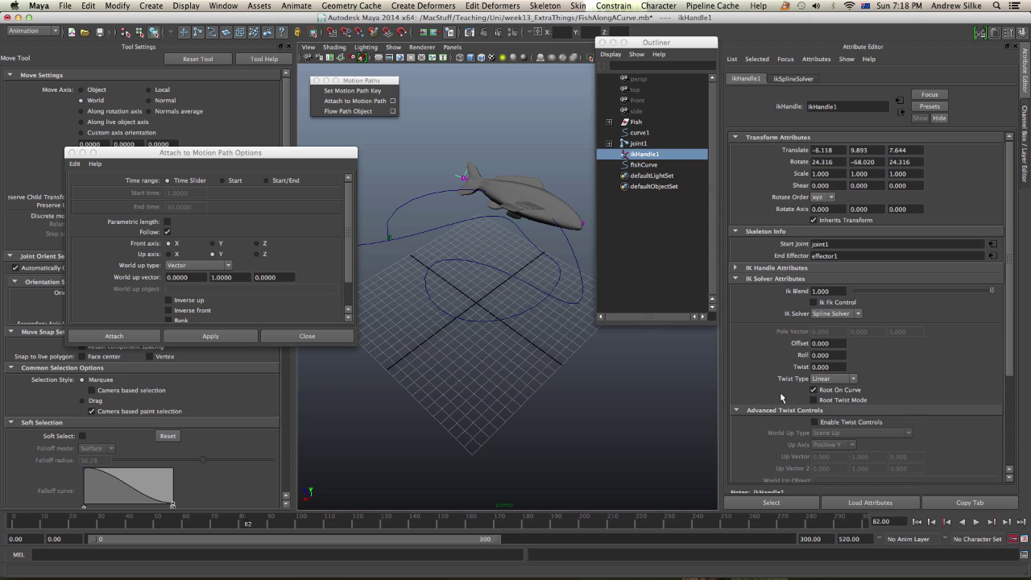
scroll(797, 391, "down", 3)
left_click(815, 325)
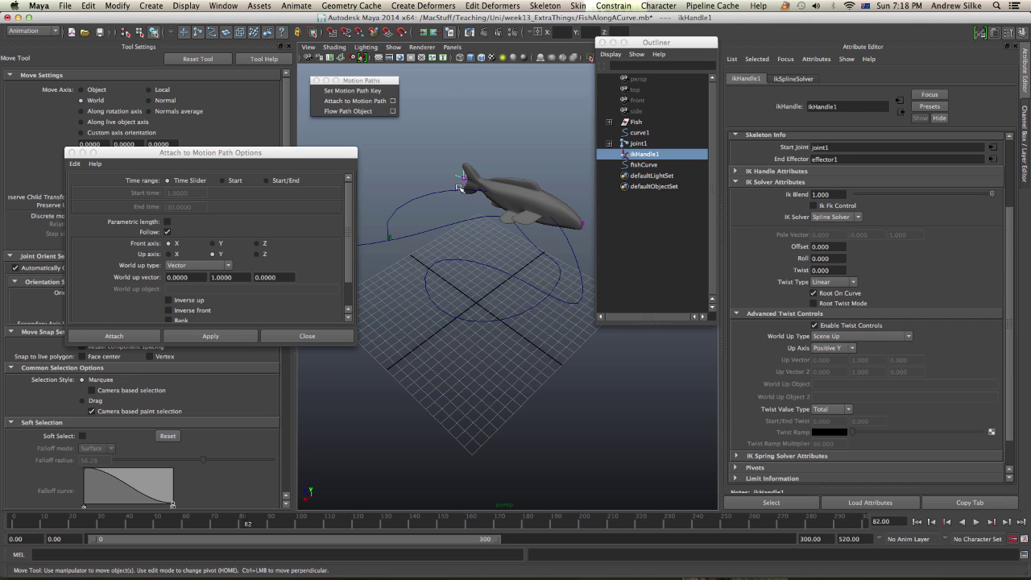
- Rewind the animation to frame 0 and examine the fish's orientation on the motion path from several angles
left_click_drag(460, 188, 618, 266, "alt")
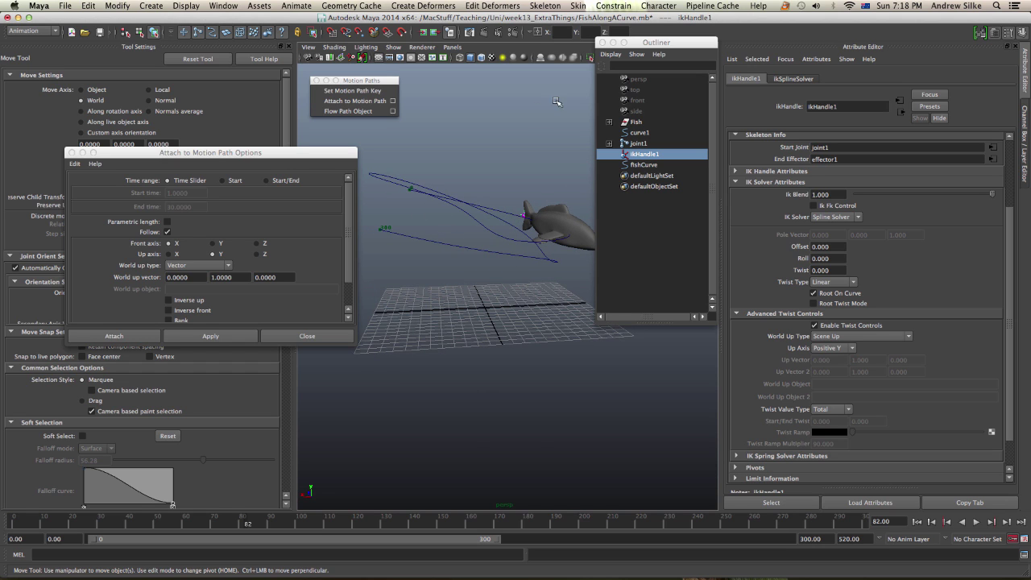
left_click_drag(533, 133, 515, 246, "alt")
left_click_drag(544, 292, 550, 264, "alt")
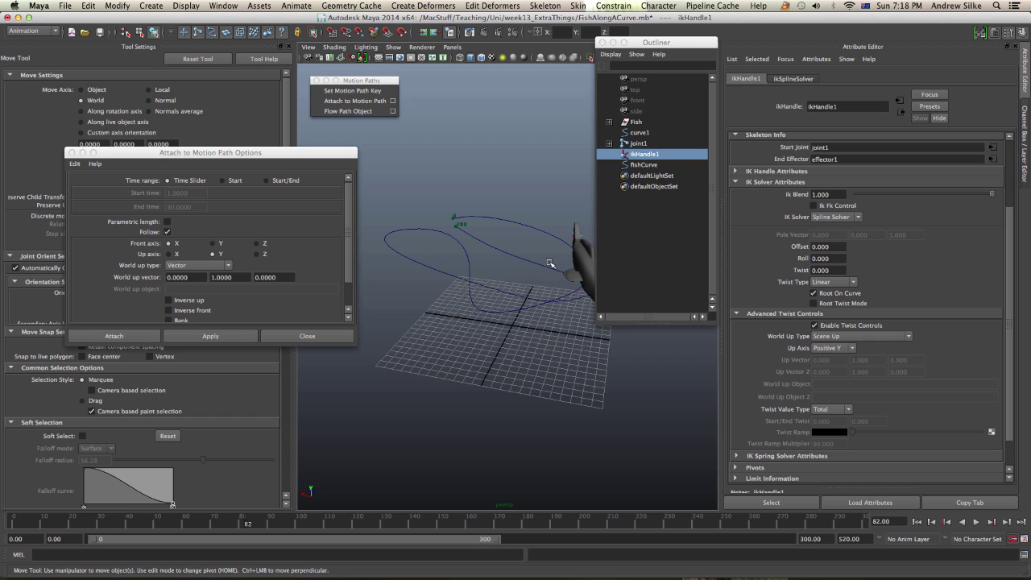
left_click_drag(520, 348, 462, 381, "alt")
left_click_drag(38, 519, 13, 525)
middle_click_drag(537, 381, 574, 389, "alt")
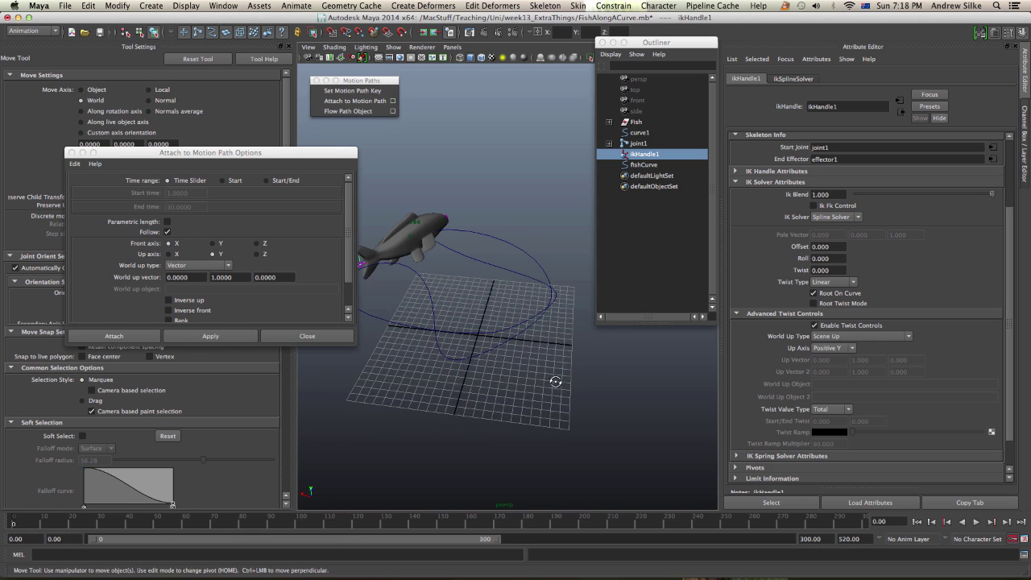
mouse_move(555, 379)
left_mouse_down("alt")
mouse_move(527, 347)
mouse_move(539, 379)
left_mouse_up("alt")
middle_click_drag(539, 379, 564, 391, "alt")
right_click_drag(541, 390, 572, 395, "alt")
left_click_drag(572, 396, 545, 406, "alt")
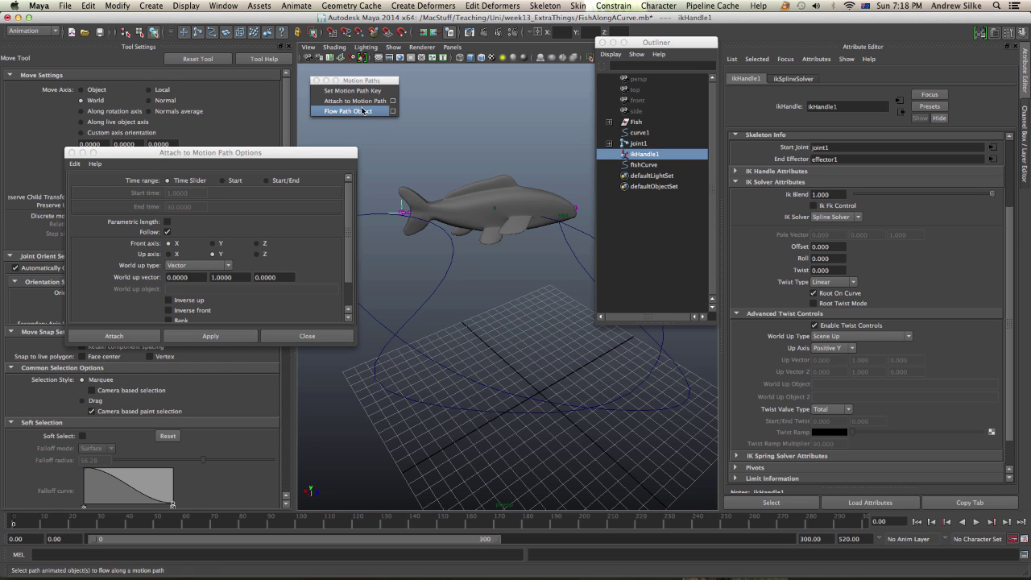
mouse_move(530, 214)
left_mouse_down("alt")
mouse_move(524, 223)
mouse_move(496, 185)
mouse_move(475, 312)
mouse_move(450, 296)
left_mouse_up("alt")
- Select fishCurve in wireframe display and apply Flow Path Object with default options: 5 front, 2 up and 2 side divisions
key("4")
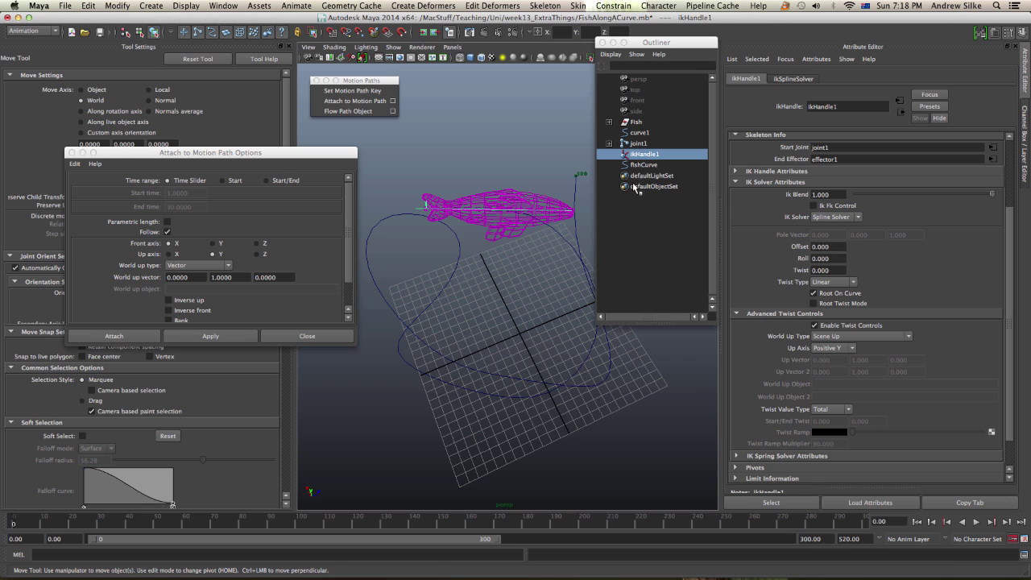
left_click(643, 164)
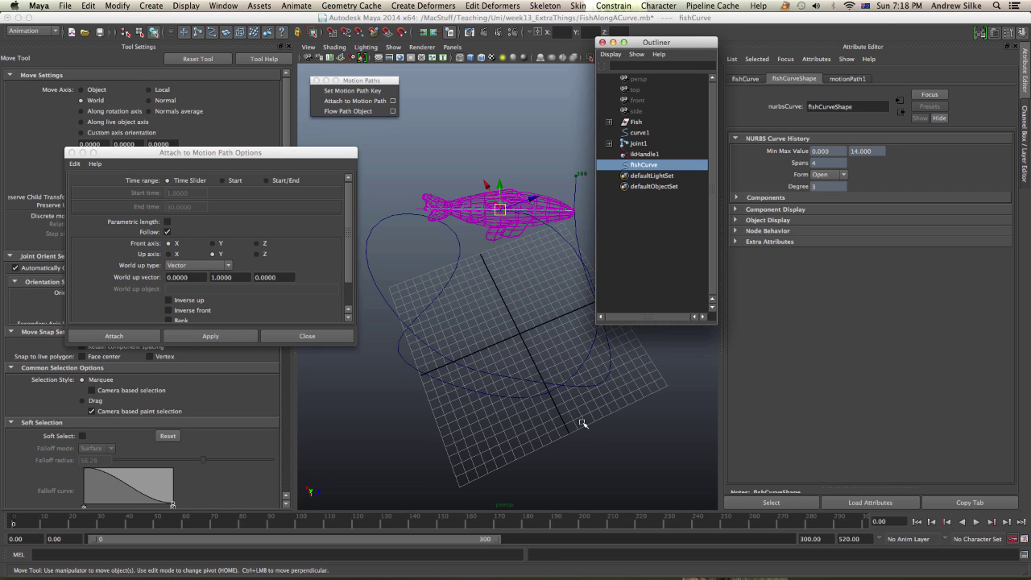
left_click_drag(495, 256, 476, 302, "alt")
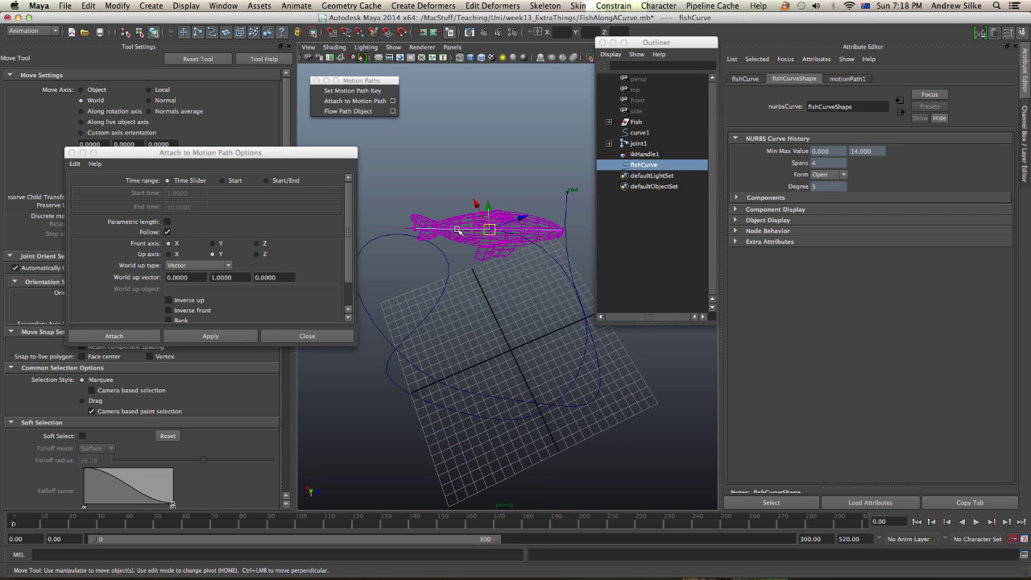
left_click_drag(576, 286, 532, 264, "alt")
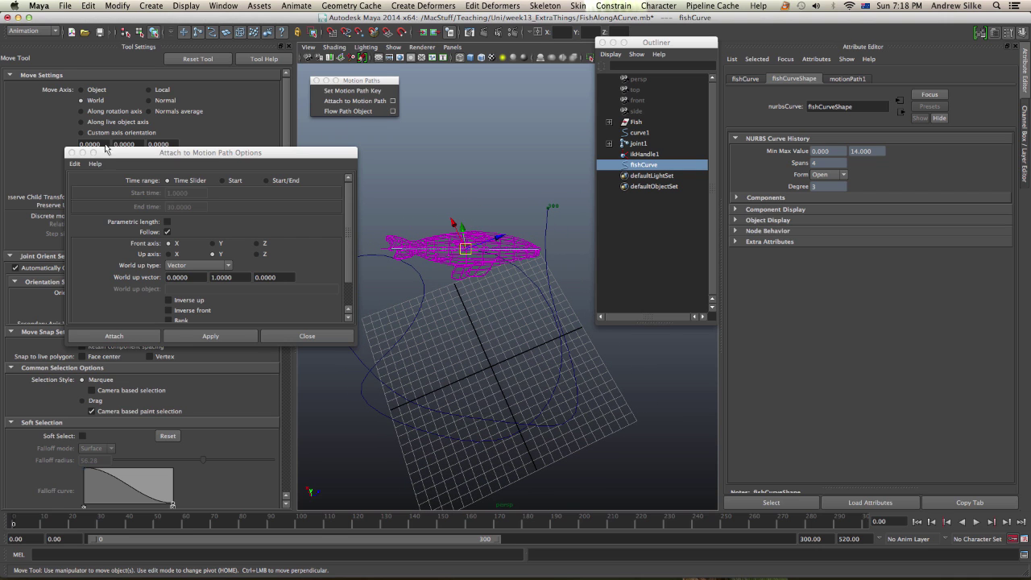
left_click(71, 153)
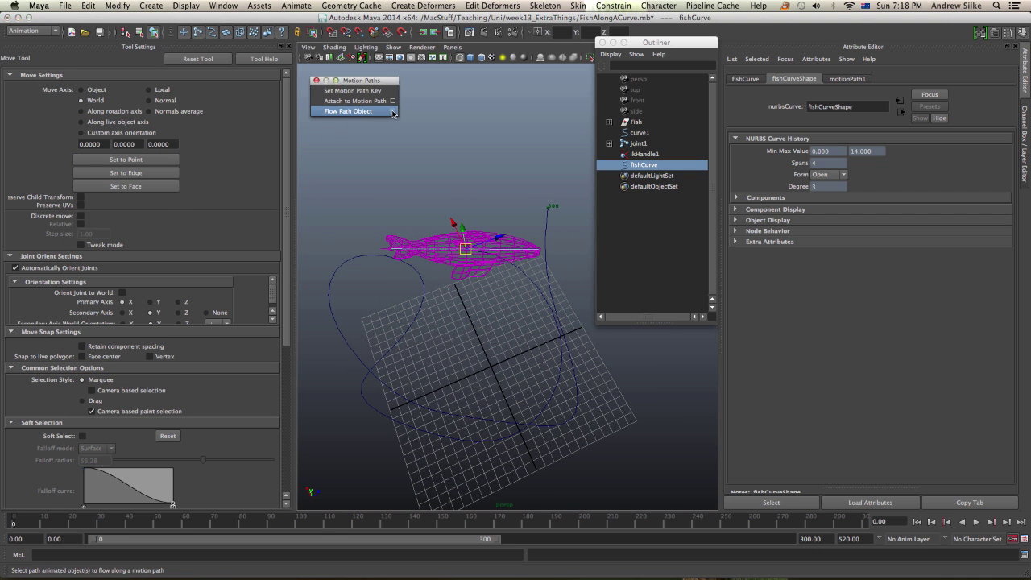
left_click(393, 112)
left_click(74, 163)
left_click(82, 185)
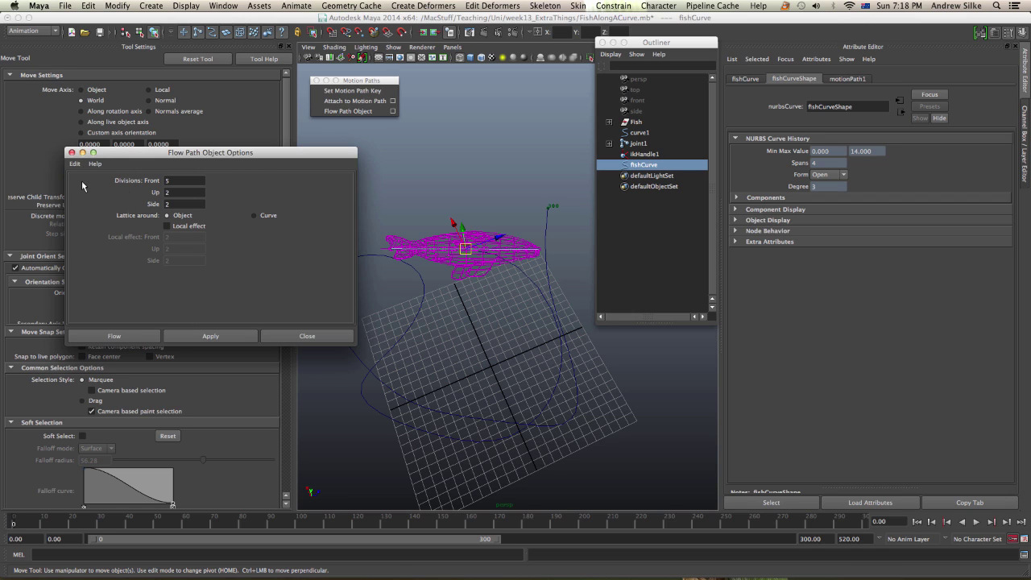
left_click_drag(249, 153, 240, 112)
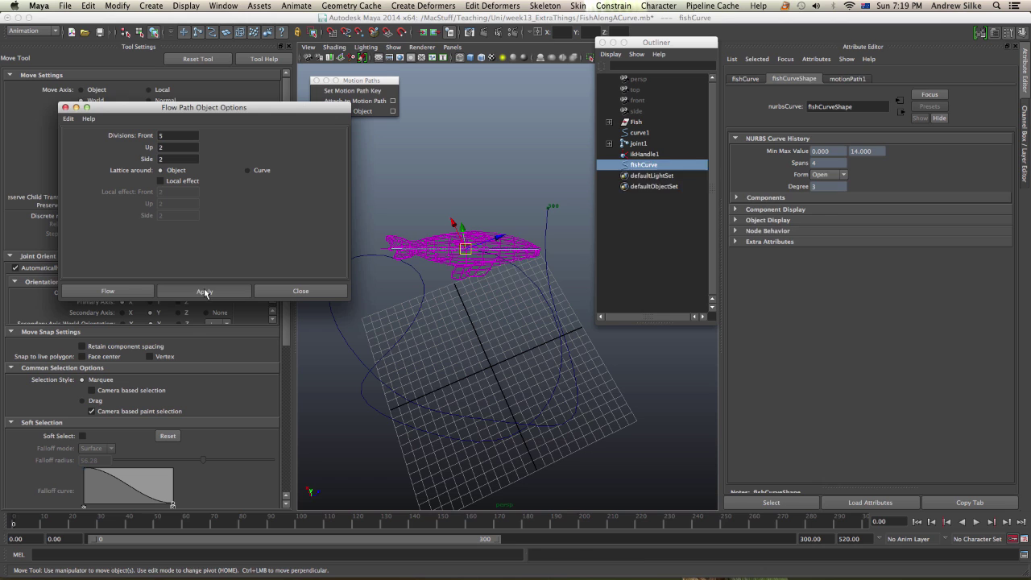
left_click(205, 291)
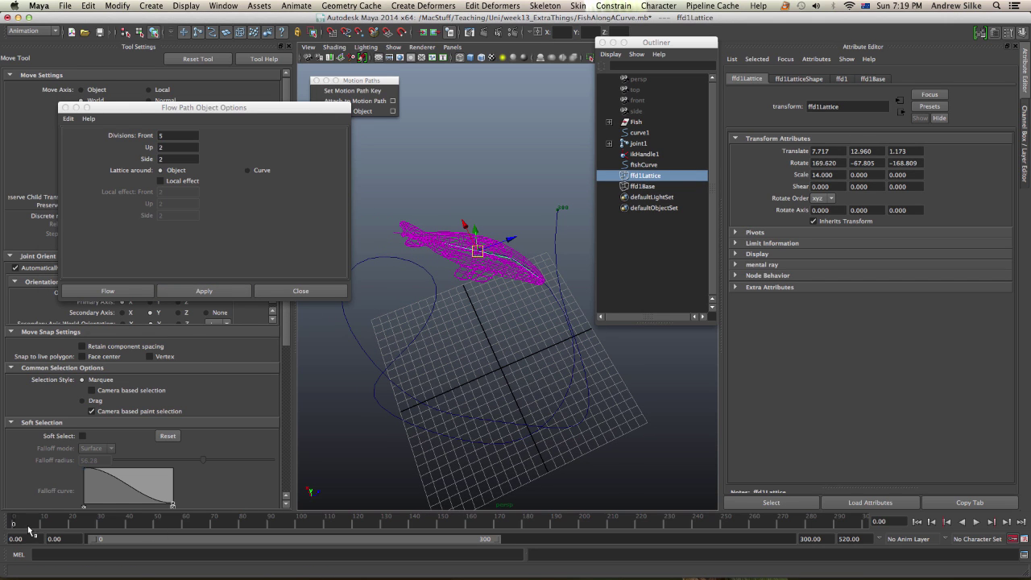
- Play the animation from frame 0, stop at frame 136 and examine how the lattice bends the fish in wireframe
key("alt+v")
left_click_drag(58, 527, 396, 501)
left_click_drag(495, 379, 555, 377, "alt")
right_click_drag(556, 376, 516, 379, "alt")
left_click_drag(516, 377, 461, 330, "alt")
key("4")
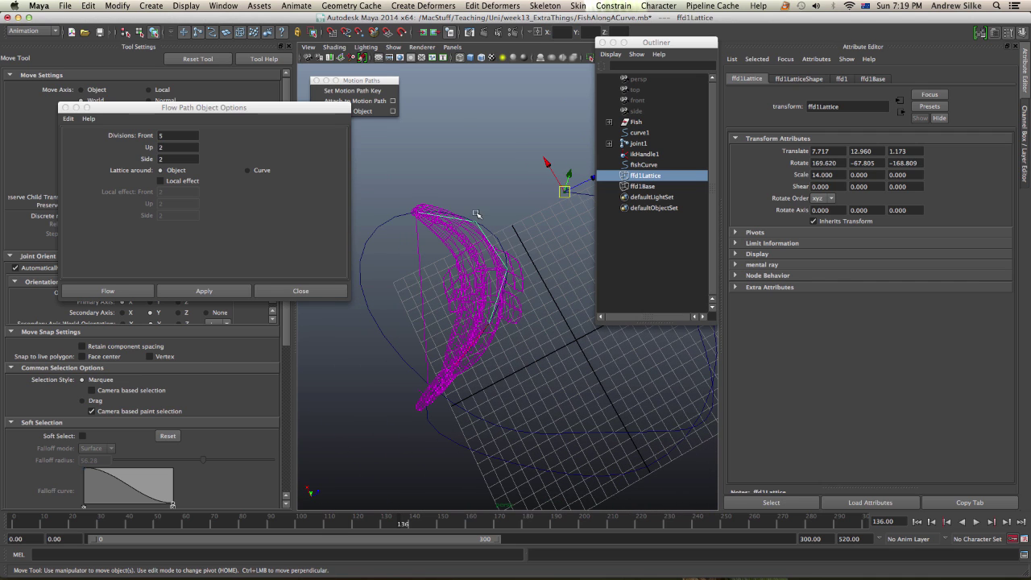
left_click_drag(489, 228, 495, 251, "alt")
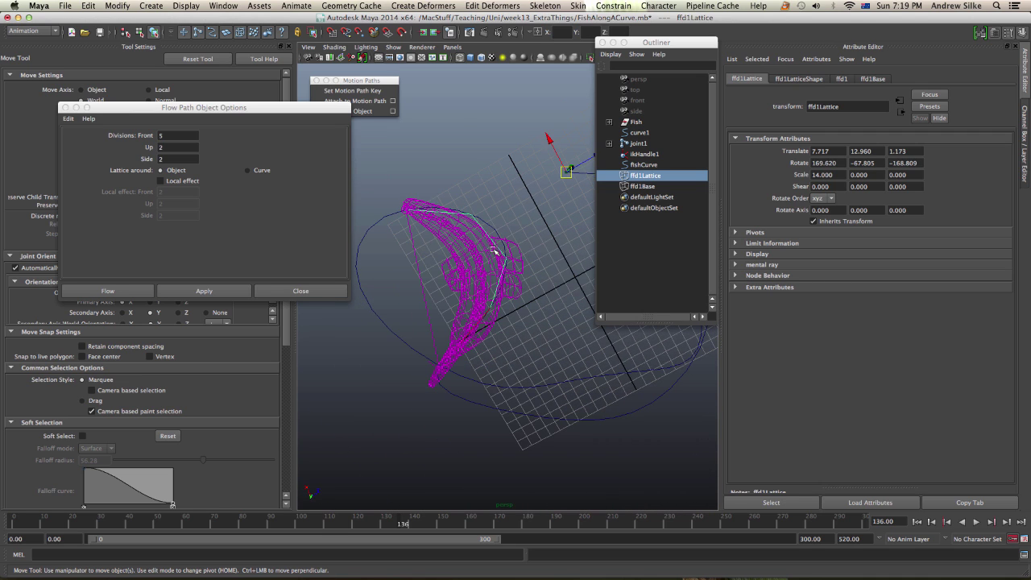
- Select curve1, review the deformed fish's motion along it and return to frame 0
left_click(491, 229)
key("5")
key("4")
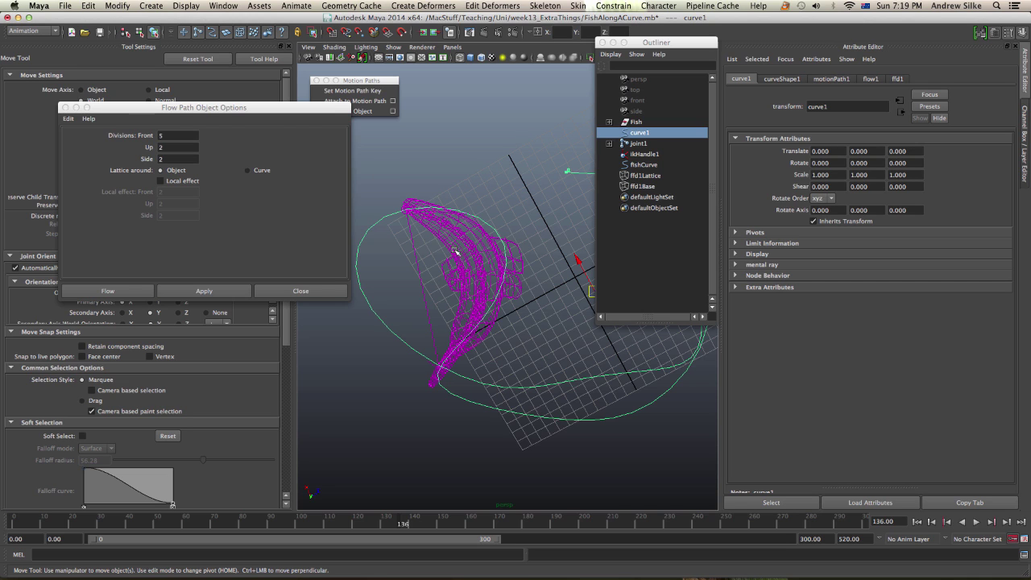
left_click_drag(63, 523, 175, 525)
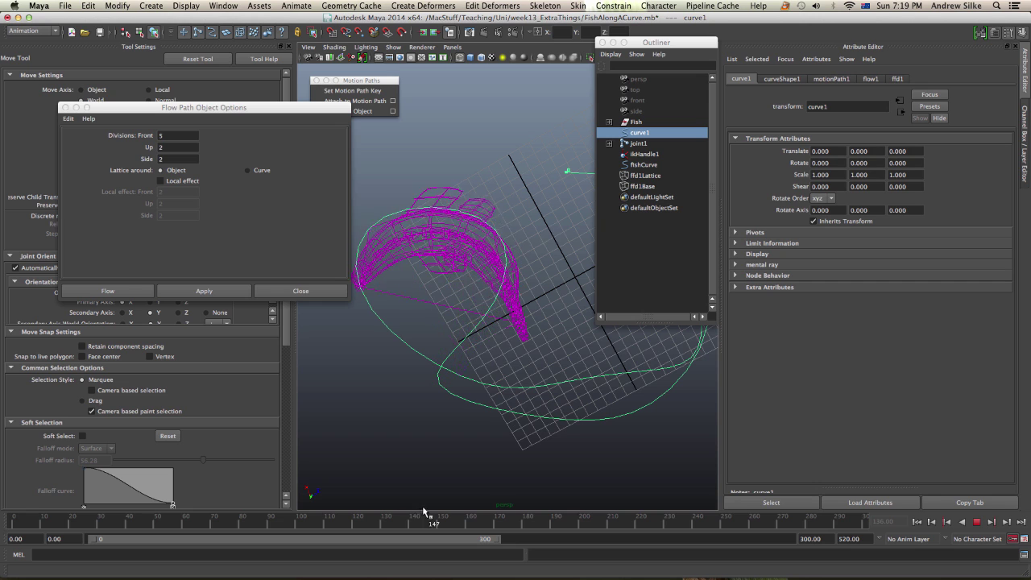
mouse_move(365, 517)
left_mouse_down()
mouse_move(316, 543)
mouse_move(464, 501)
mouse_move(0, 509)
left_mouse_up()
left_click_drag(633, 395, 602, 399, "alt")
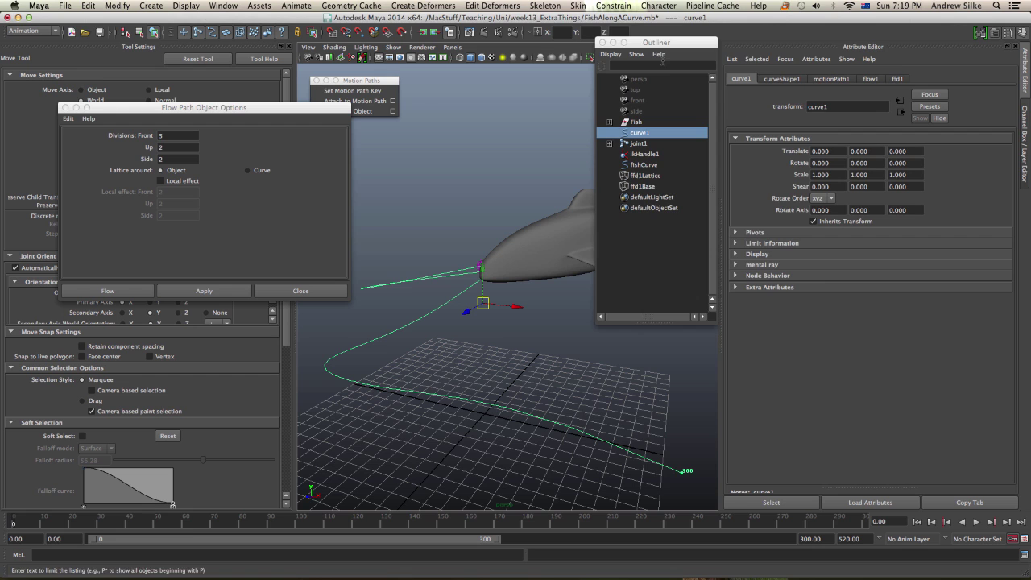
- Move the Outliner and floating Motion Paths commands aside, replace the Attribute Editor with the Channel Box and display the fish shaded
left_click_drag(663, 46, 852, 59)
left_click_drag(564, 234, 486, 226, "alt")
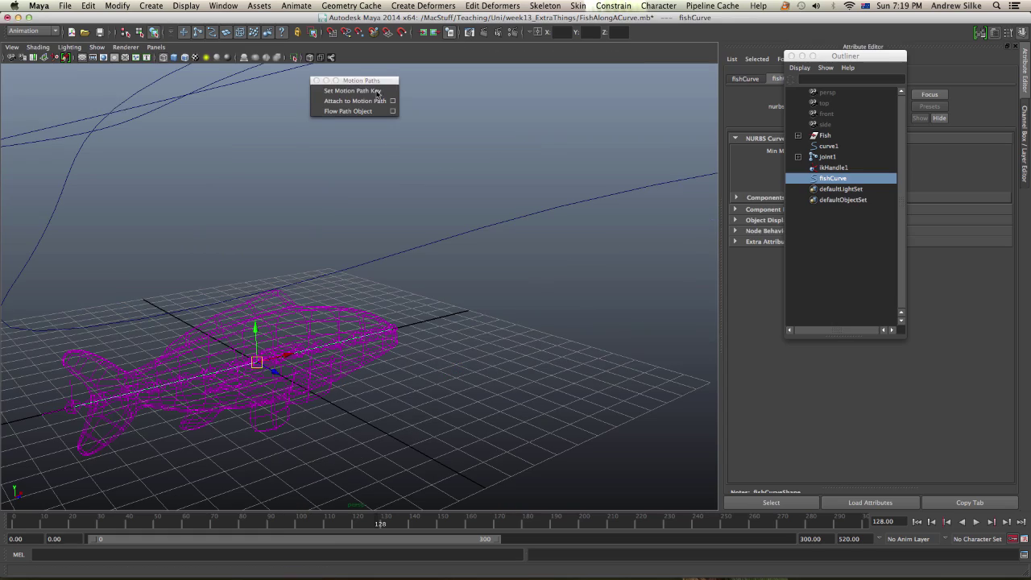
left_click_drag(375, 80, 98, 78)
left_click_drag(842, 56, 898, 67)
middle_click_drag(617, 175, 609, 184, "alt")
key("ctrl+a")
middle_click_drag(546, 242, 613, 217, "alt")
key("5")
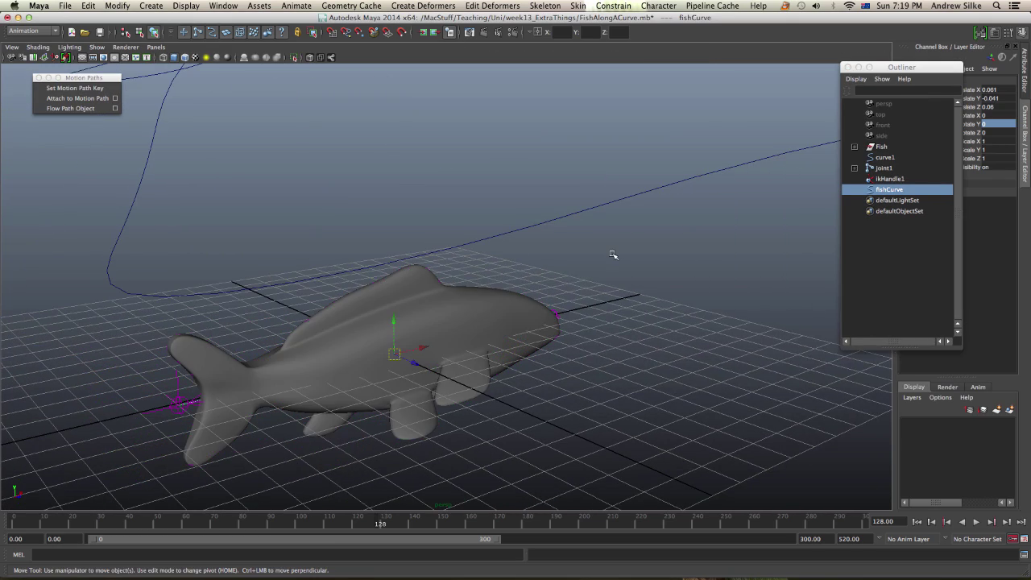
- Try moving and rotating the whole fishCurve in wireframe display, undoing each change
left_click_drag(612, 256, 513, 305, "alt")
key("4")
right_click_drag(519, 306, 584, 313, "alt")
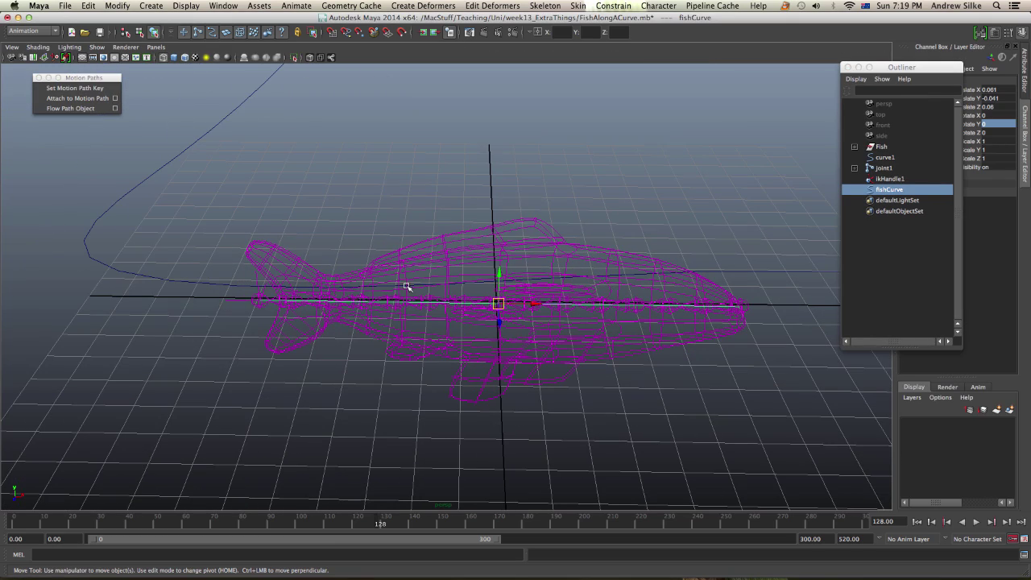
right_click_drag(677, 258, 585, 249, "alt")
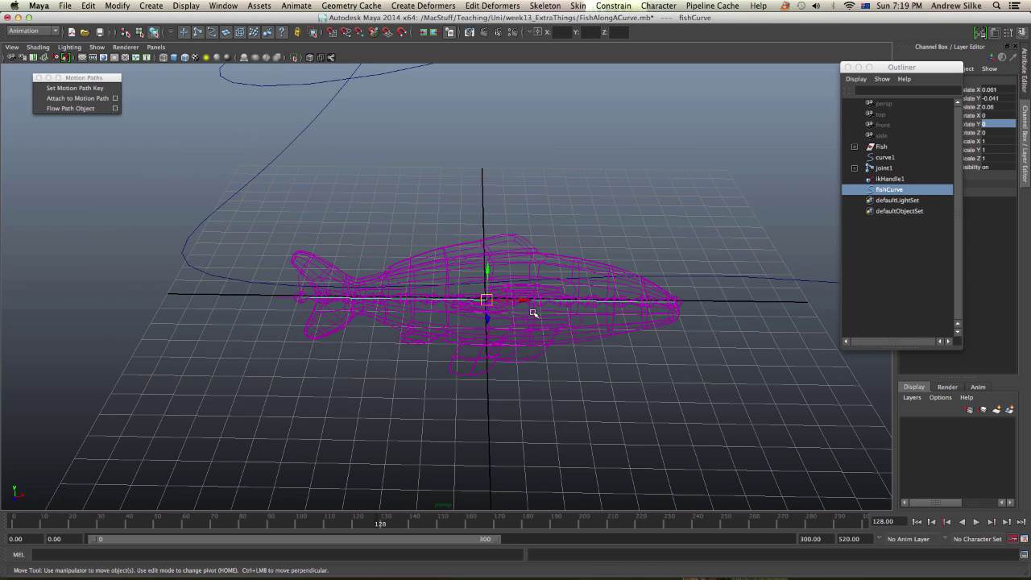
left_click_drag(488, 300, 518, 232)
key("ctrl+z")
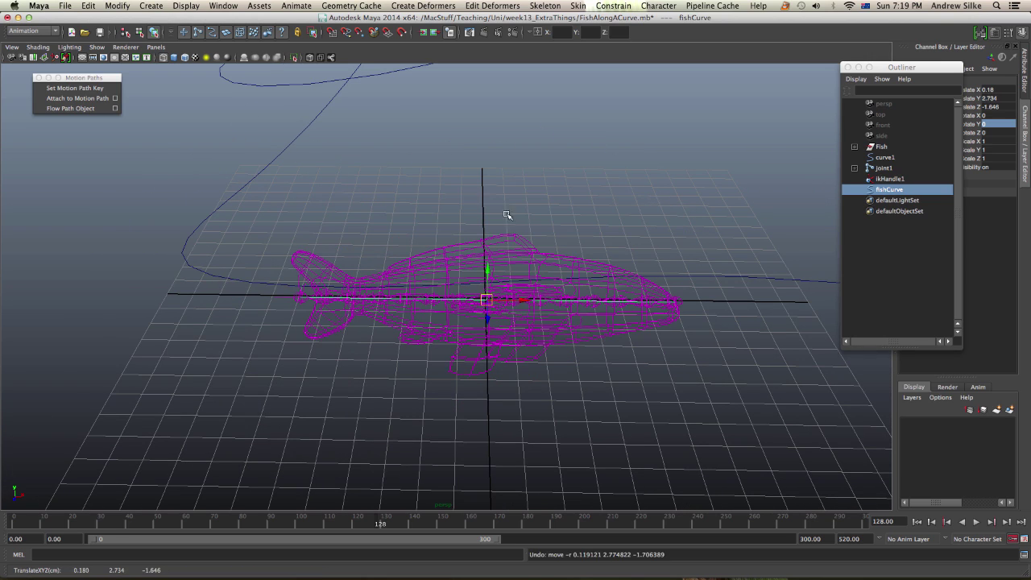
key("e")
mouse_move(485, 303)
left_mouse_down()
mouse_move(476, 317)
mouse_move(599, 299)
mouse_move(587, 290)
left_mouse_up()
key("ctrl+z")
key("5")
key("4")
- Clear the selection, compare the shaded and wireframe displays of the fish, and select fishCurve again
left_click(587, 296)
key("q")
key("5")
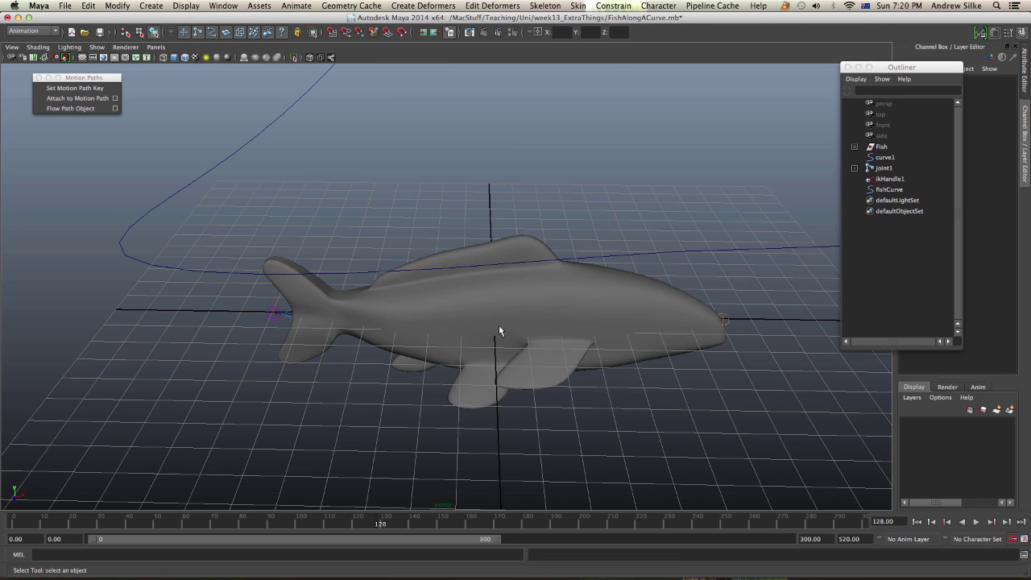
key("4")
left_click(429, 321)
left_click_drag(435, 320, 612, 286, "alt")
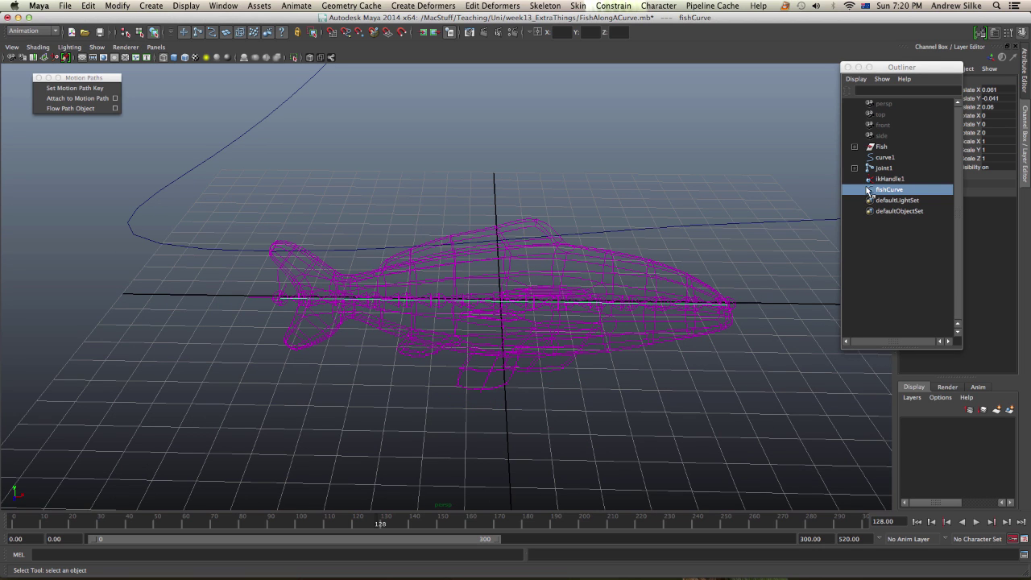
left_click_drag(607, 248, 587, 263, "alt")
key("F8")
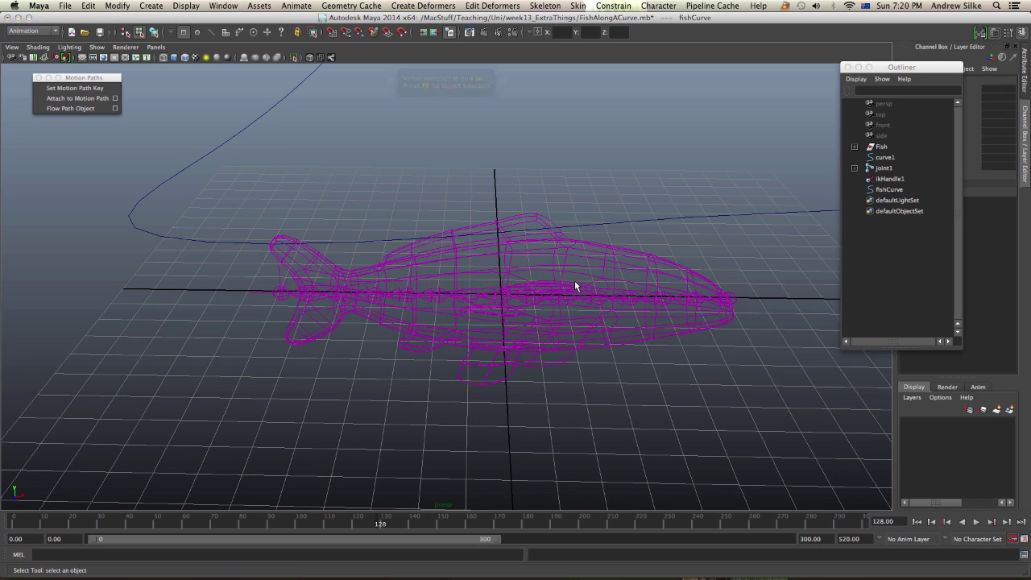
left_click(483, 306)
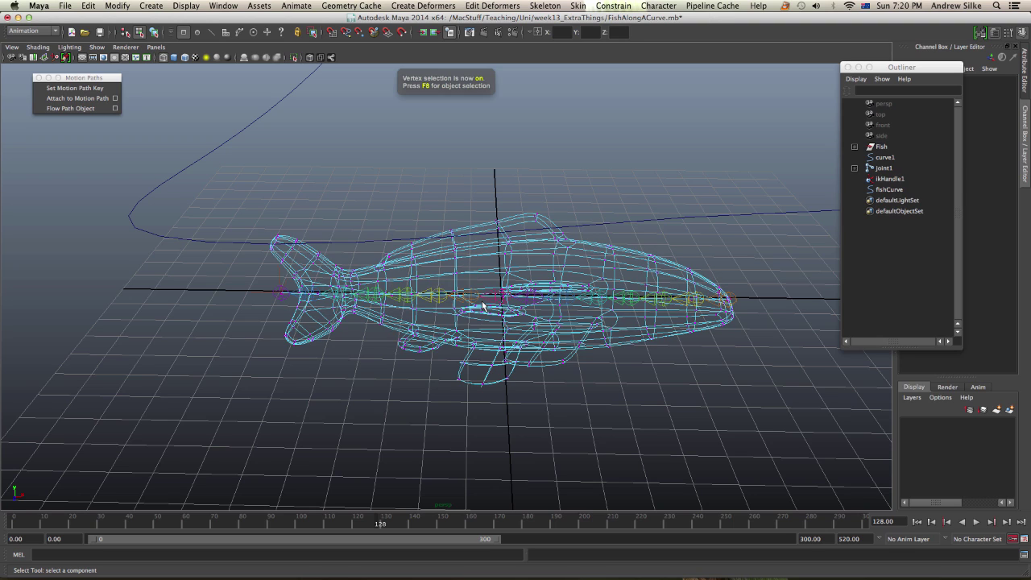
key("F8")
left_click(480, 301)
- Reselect fishCurve, pick its control vertex cv[4] near the tail and raise it to about Y 1.38
left_click(888, 190)
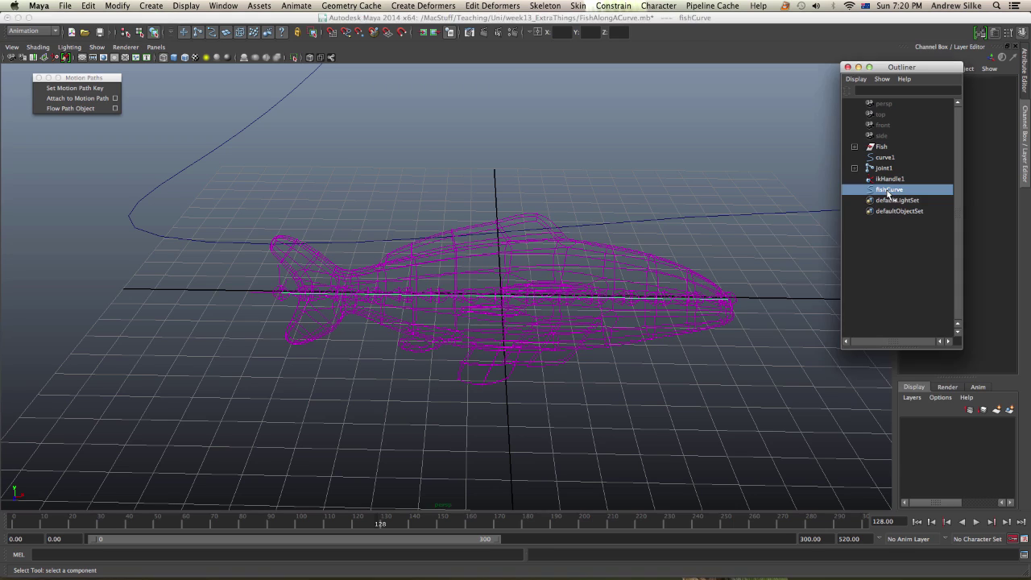
key("F8")
left_click_drag(550, 295, 406, 297, "alt")
left_click_drag(347, 217, 405, 299)
left_click_drag(405, 300, 383, 310, "alt")
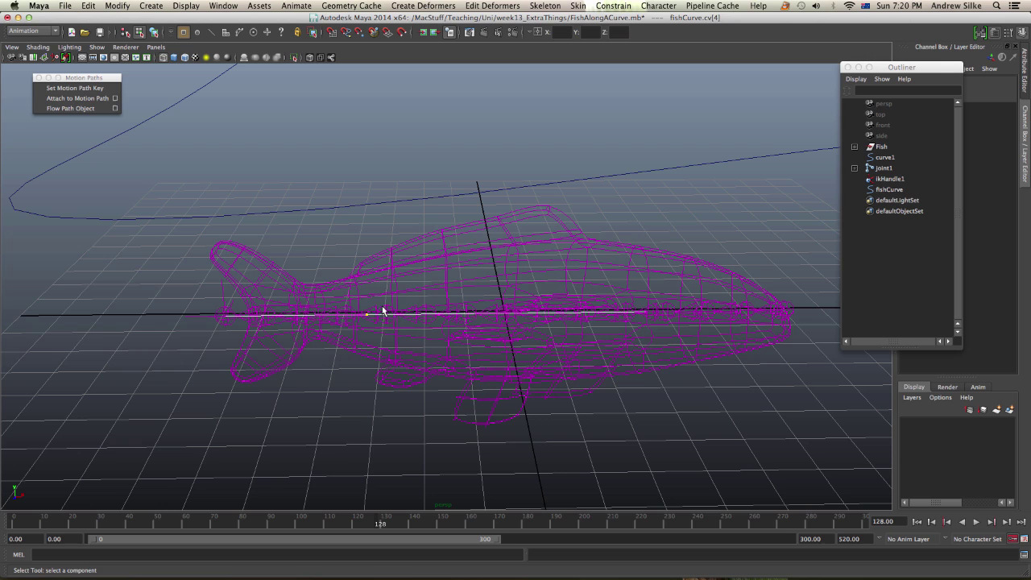
key("w")
middle_click_drag(409, 382, 419, 322)
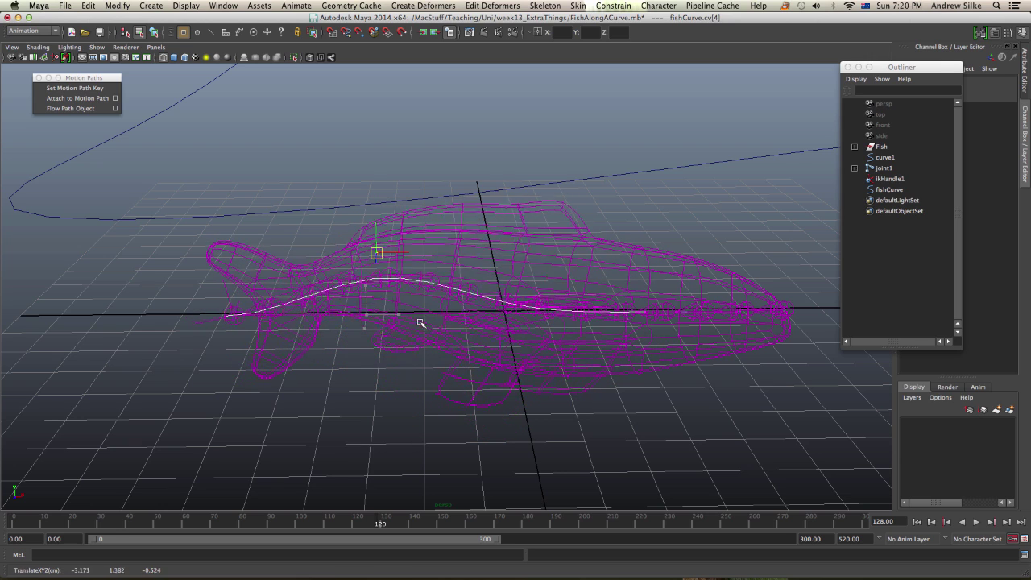
- Undo the last control vertex move and select all of fishCurve's control vertices to examine their spacing along the fish
key("ctrl+z")
left_click_drag(193, 257, 818, 352)
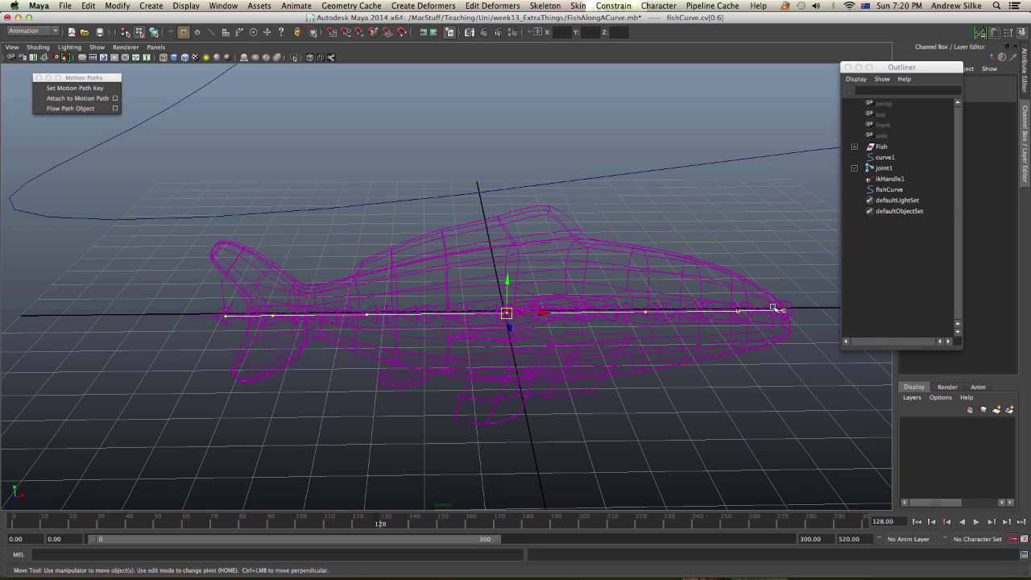
left_click_drag(759, 327, 540, 310, "alt")
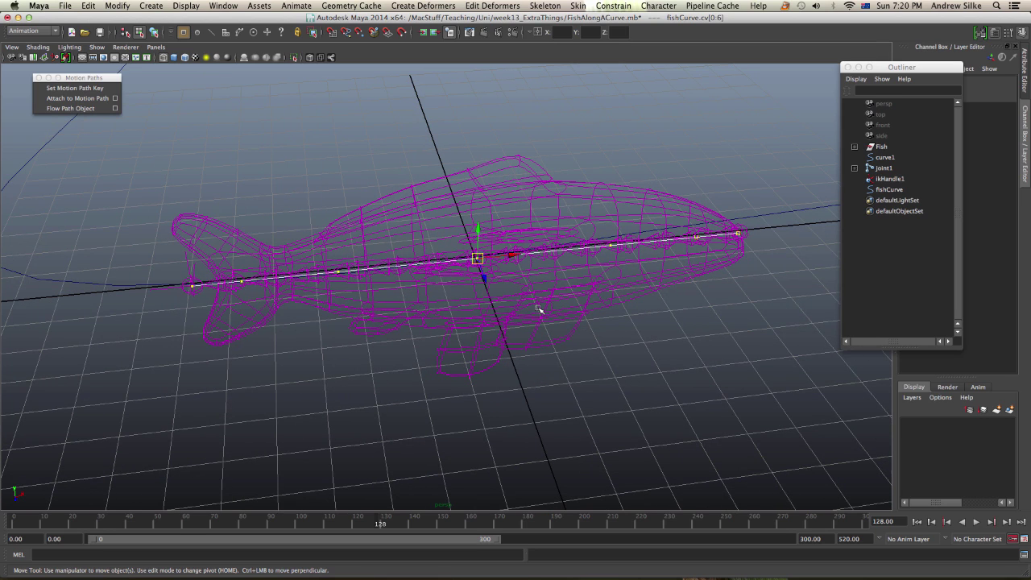
left_click_drag(158, 314, 360, 377, "alt")
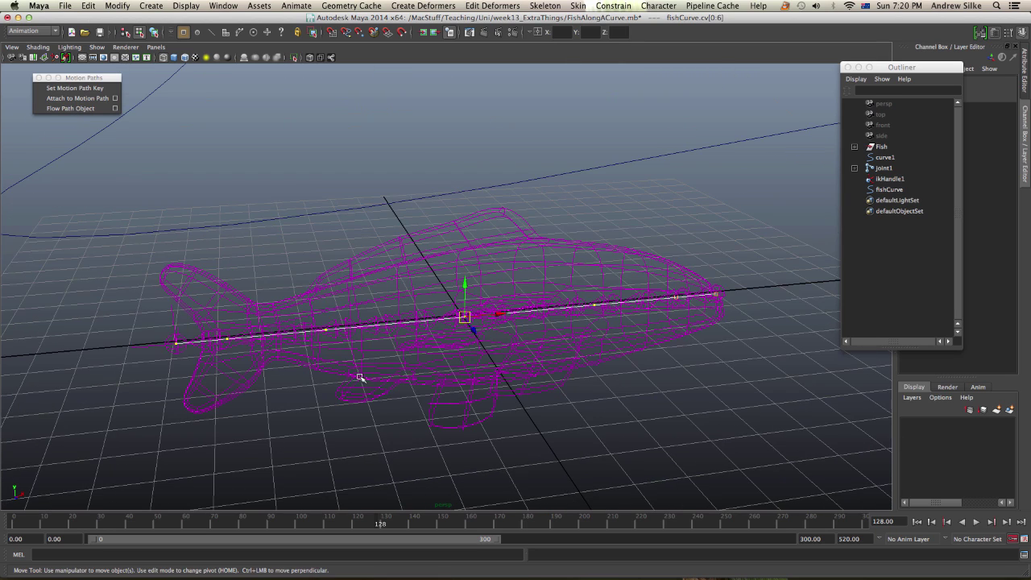
left_click_drag(629, 294, 615, 313, "alt")
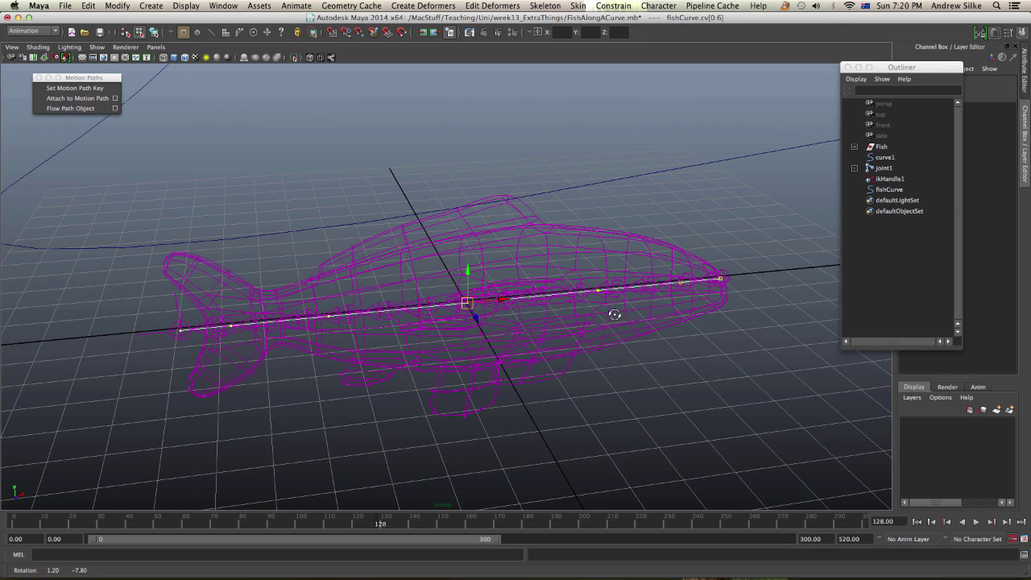
- Return fishCurve to object selection and rebuild it as a uniform, degree 3 cubic curve with 30 spans
key("F8")
key("space")
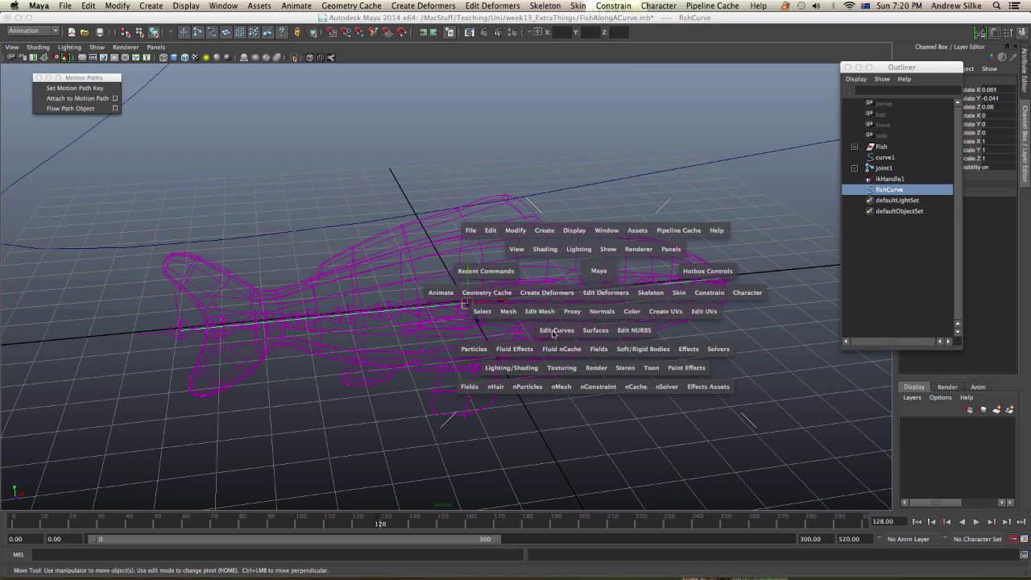
left_click_drag(553, 334, 626, 221)
left_click(68, 119)
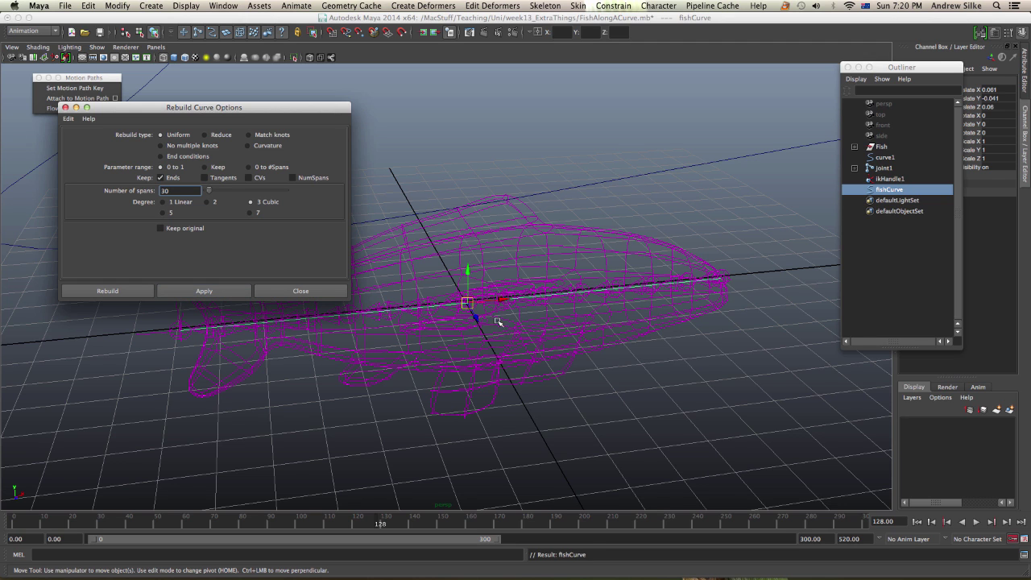
left_click_drag(498, 322, 556, 320, "alt")
left_click(66, 108)
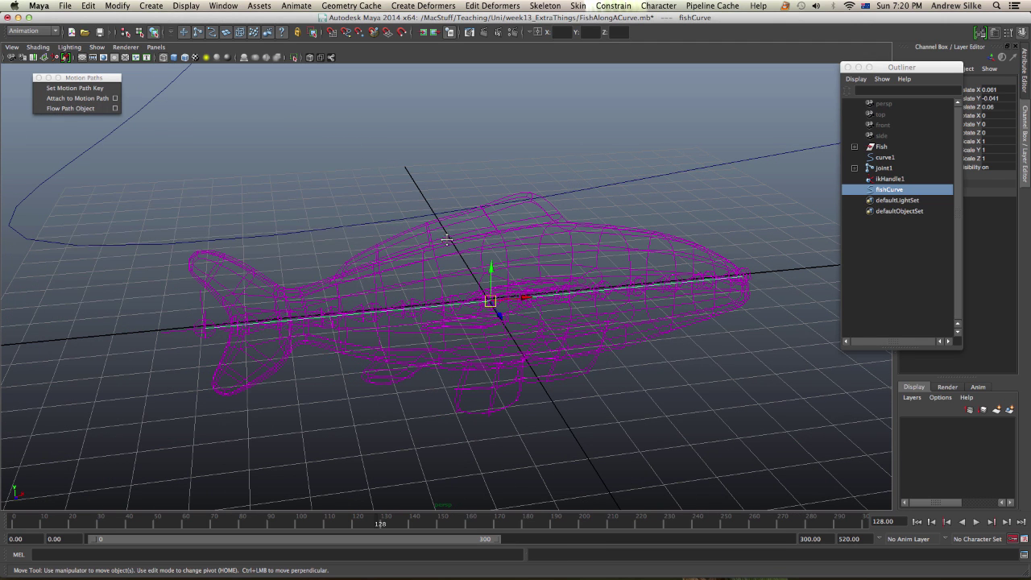
- Try raising fishCurve's control vertices 6 to 13 in the front half to about Y 2.78, and undo the move
left_click_drag(448, 237, 467, 238, "alt")
key("F9")
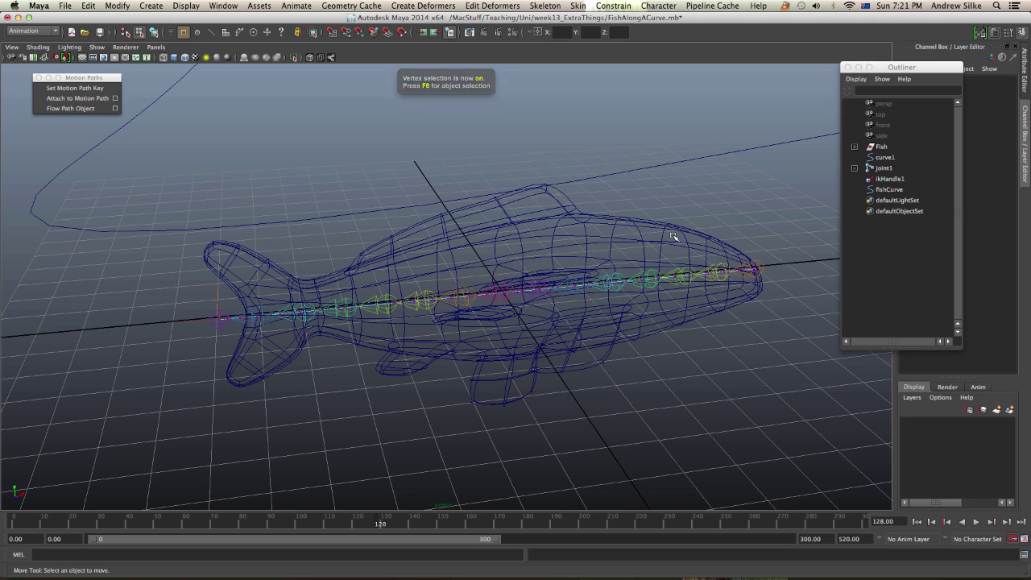
left_click_drag(675, 236, 557, 345)
middle_click_drag(594, 298, 592, 184)
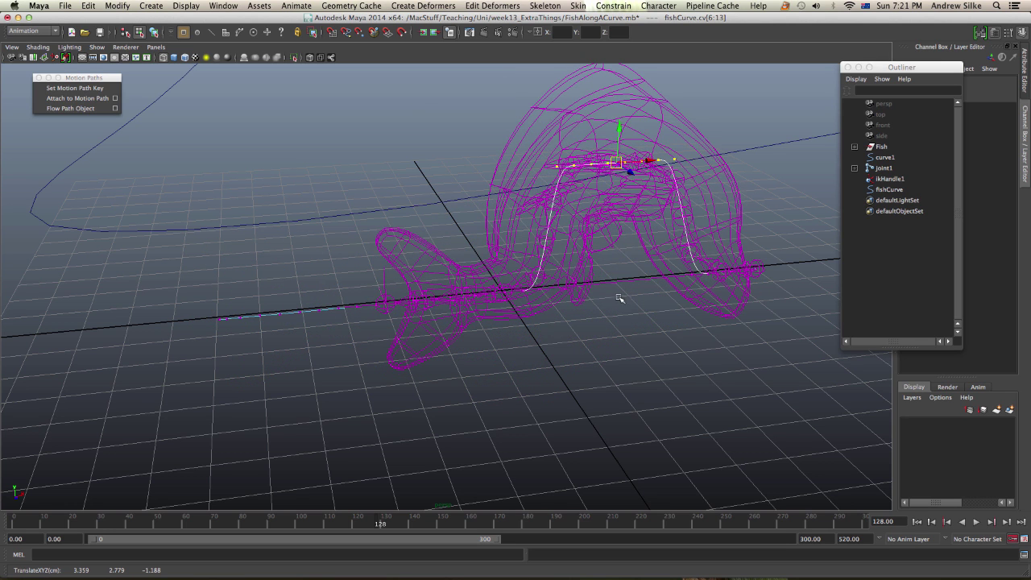
key("ctrl+z")
- Return fishCurve to object selection and compare the fish in shaded and wireframe display
key("F8")
key("5")
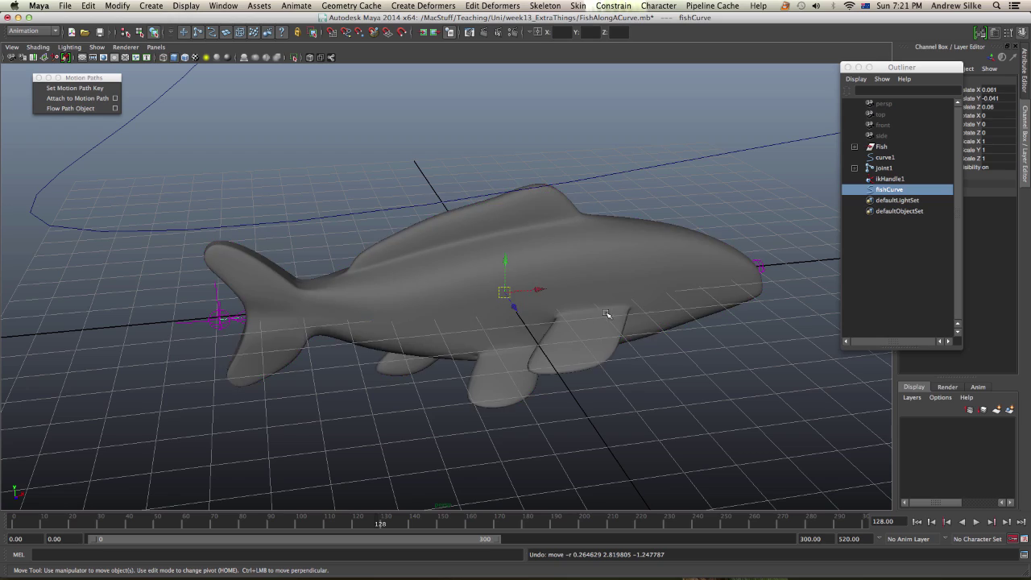
key("4")
left_click_drag(610, 314, 600, 304, "alt")
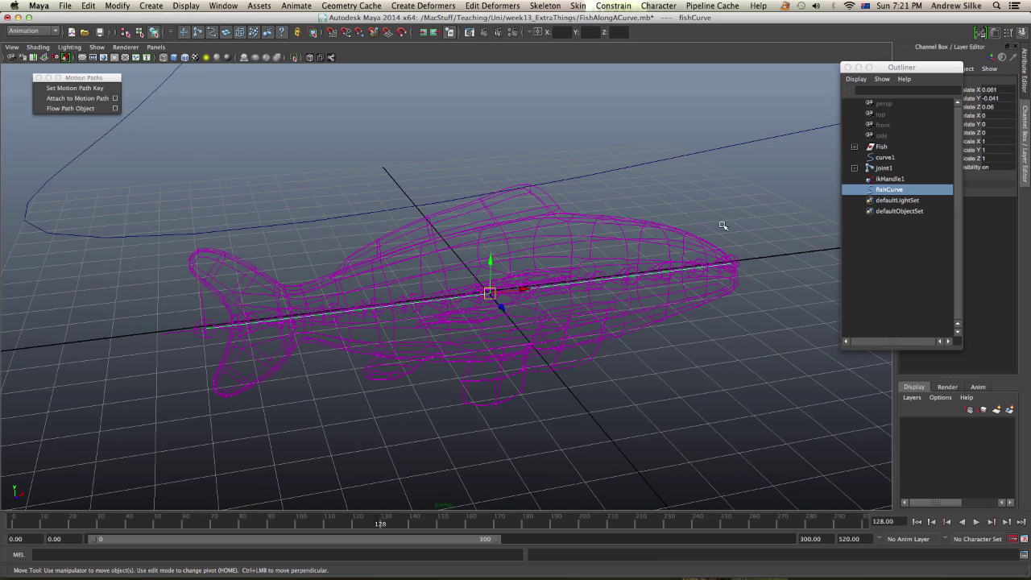
- Move the Outliner off the Channel Box, set fishCurve's Translate X, Y and Z to 0 and freeze its transformations
left_click_drag(616, 265, 830, 161, "alt")
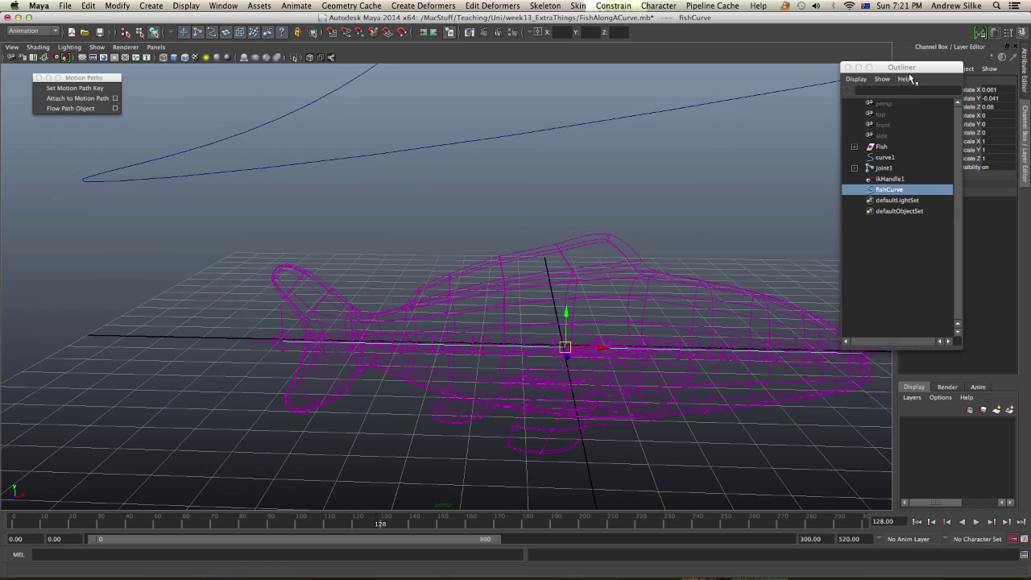
left_click_drag(910, 70, 992, 98)
key("Return")
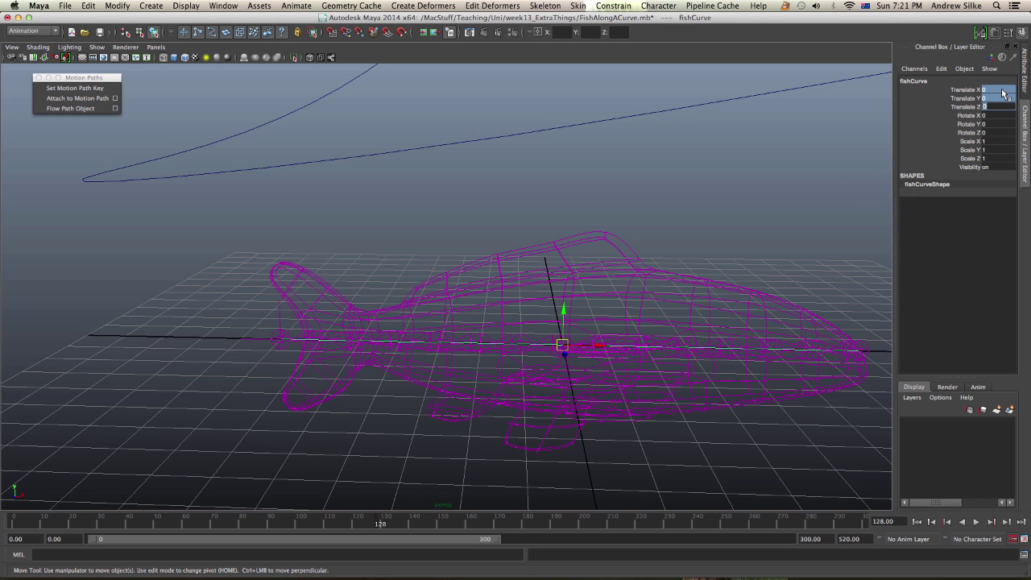
left_click_drag(614, 190, 641, 218, "alt")
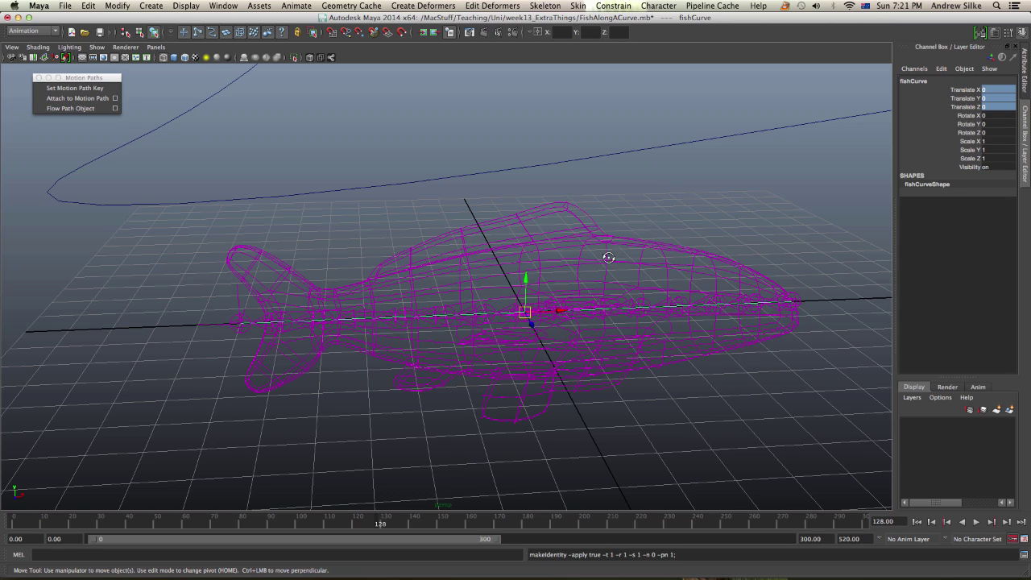
- Attach fishCurve to the motion path curve1 over the Time Slider range, with Follow on, front axis X and up axis Y
left_click_drag(608, 258, 650, 258, "alt")
right_click_drag(651, 258, 529, 239, "alt")
left_click_drag(529, 238, 559, 260, "alt")
right_click_drag(731, 235, 640, 236, "alt")
middle_click_drag(534, 243, 491, 321, "alt")
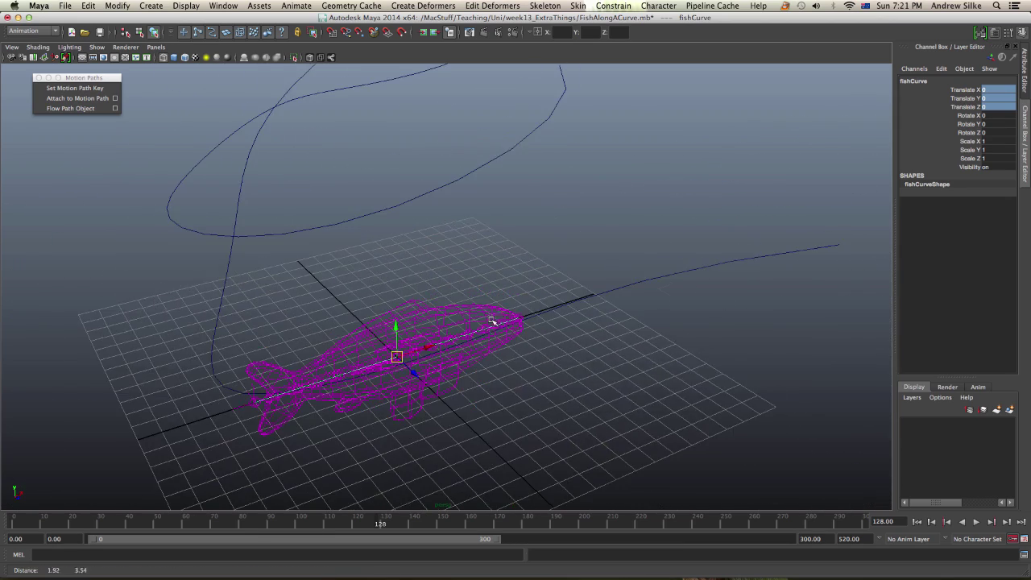
left_click(657, 276, "shift")
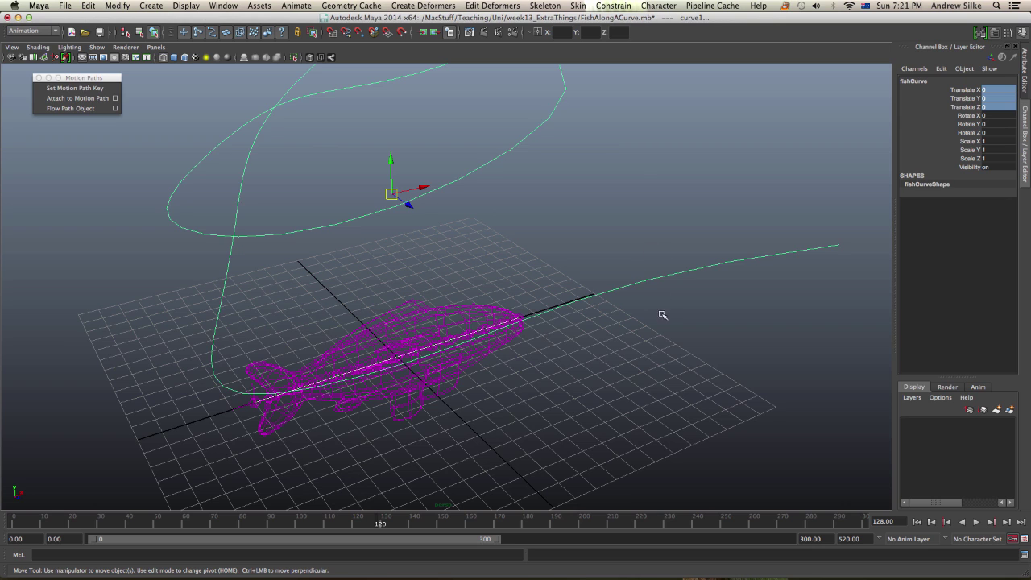
left_click(115, 98)
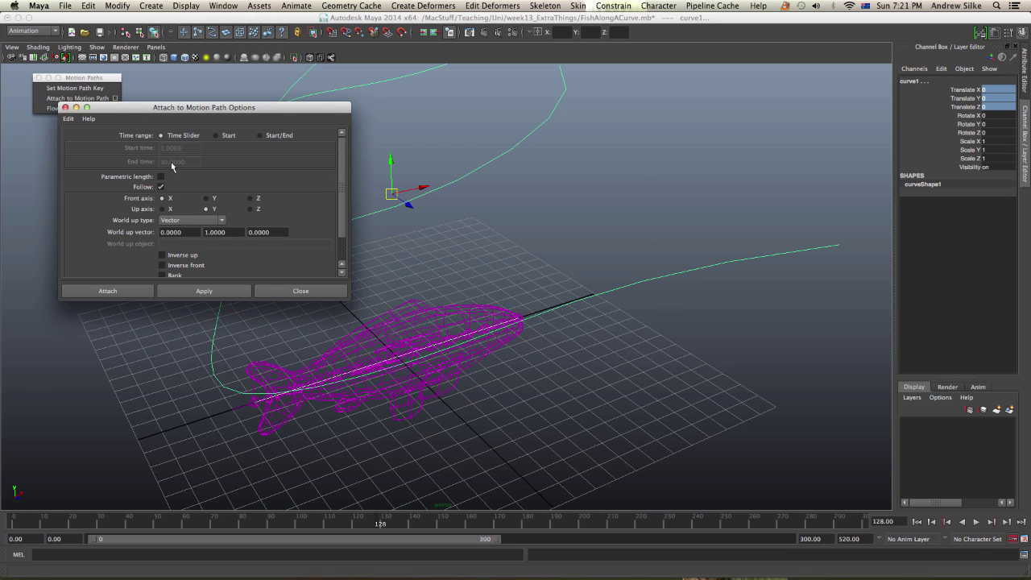
left_click(203, 294)
- Select ikHandle1 in the Outliner and enable its advanced twist controls, then close the Outliner
right_click_drag(576, 282, 587, 285, "alt")
middle_click_drag(587, 285, 587, 408, "alt")
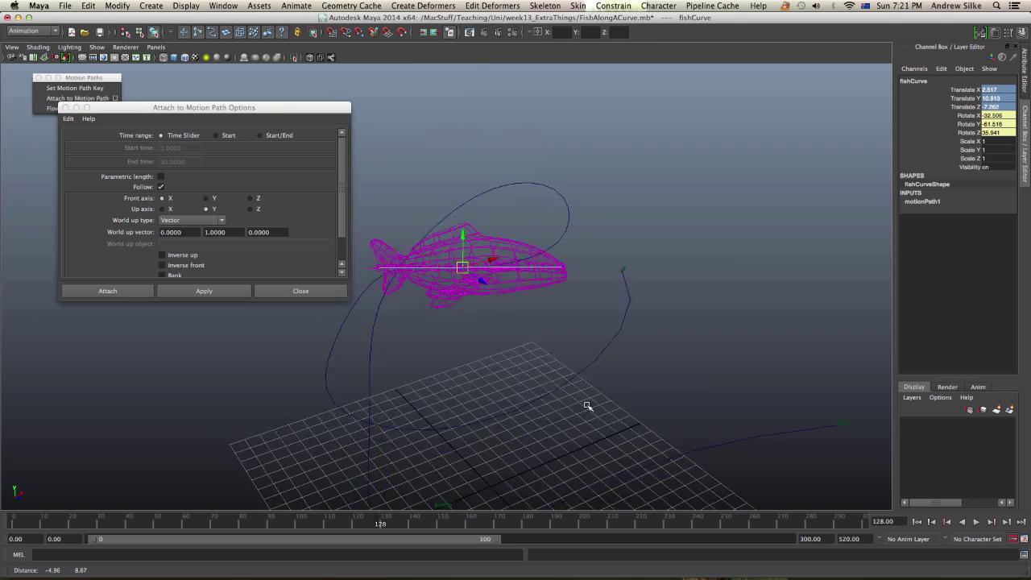
left_click_drag(587, 407, 548, 396, "alt")
right_click_drag(548, 396, 610, 361, "alt")
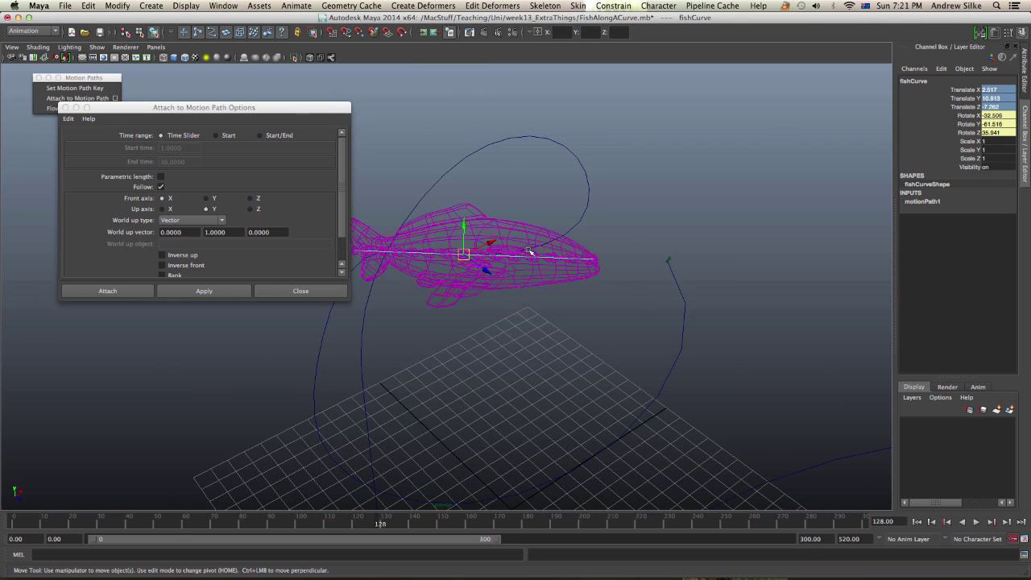
middle_click_drag(530, 252, 654, 241, "alt")
left_click_drag(1030, 71, 562, 53)
left_click(837, 181)
key("ctrl+a")
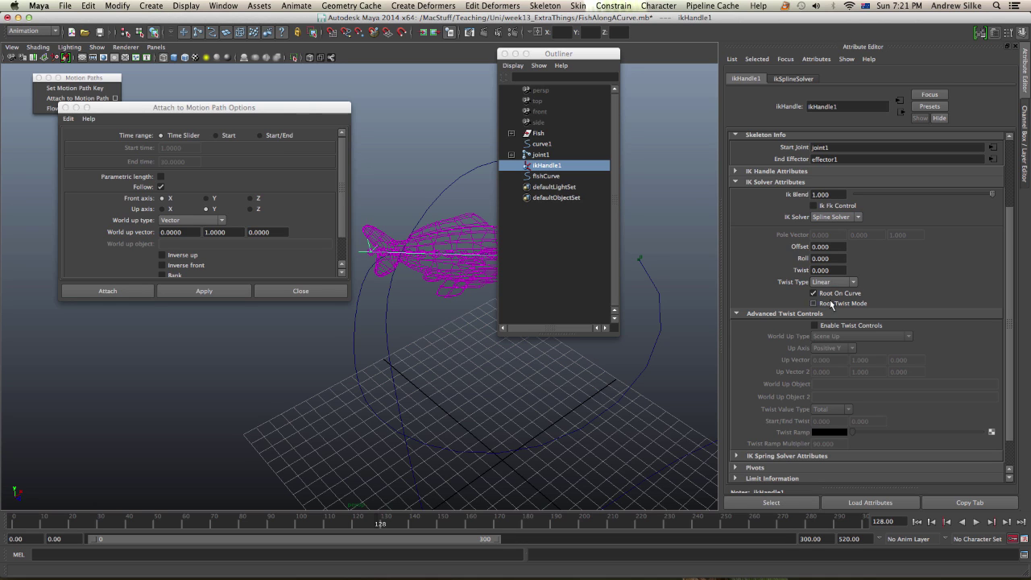
left_click(504, 53)
middle_click_drag(626, 261, 637, 263, "alt")
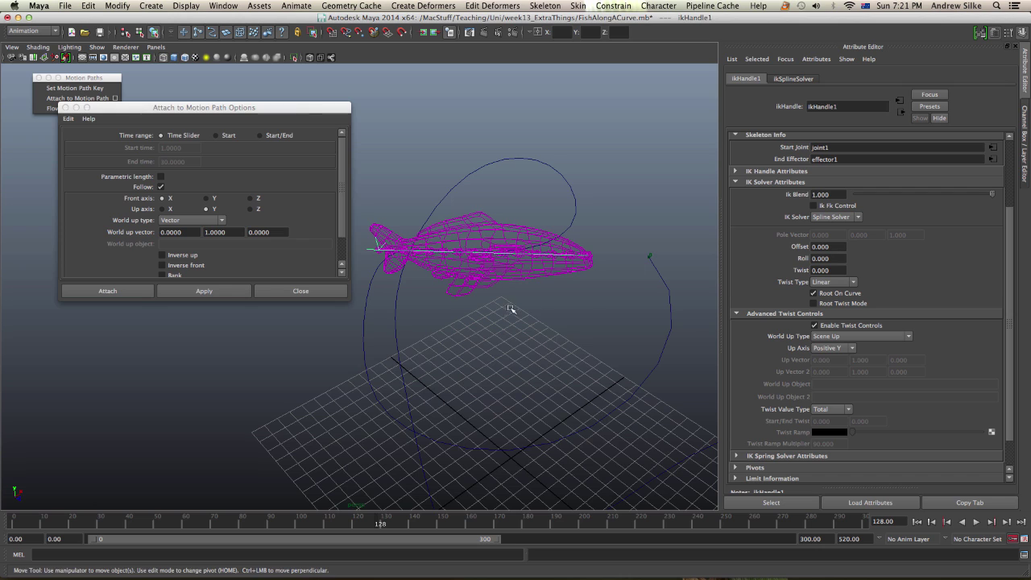
- Examine the fish on the path in shaded display and close the Attach to Motion Path options
key("5")
left_click_drag(517, 316, 505, 314, "alt")
middle_click_drag(506, 312, 521, 306, "alt")
right_click_drag(521, 306, 535, 282, "alt")
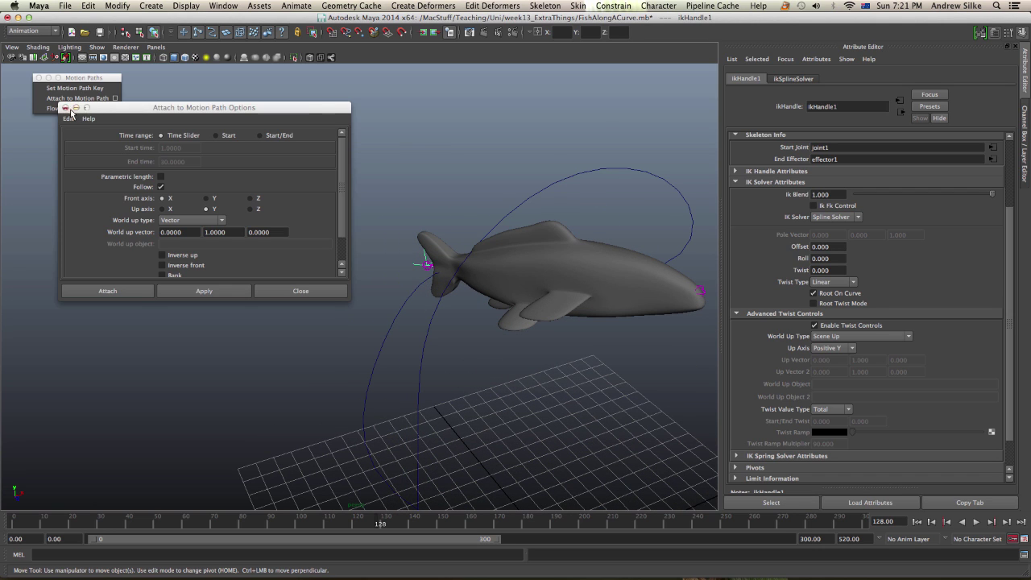
left_click(65, 107)
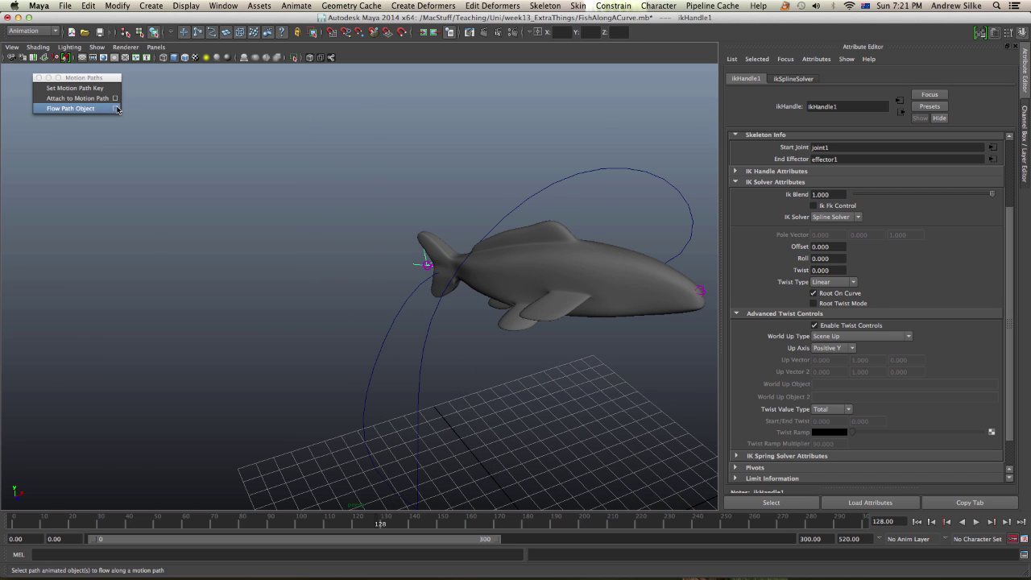
- Try applying Flow Path Object to the selected ikHandle1 with 30 front, 2 up and 2 side divisions
left_click(116, 108)
left_click_drag(191, 110, 182, 153)
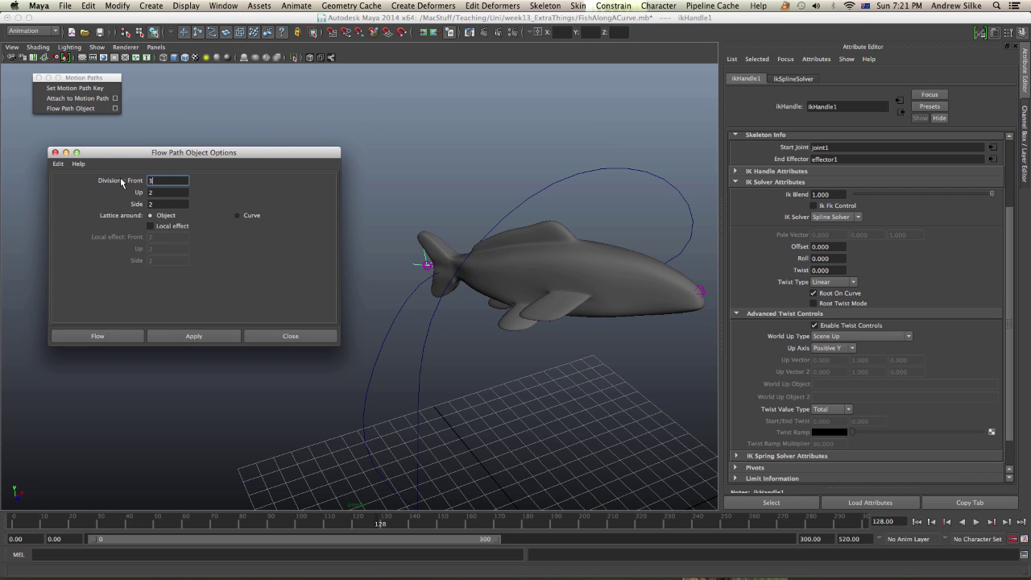
left_click(193, 336)
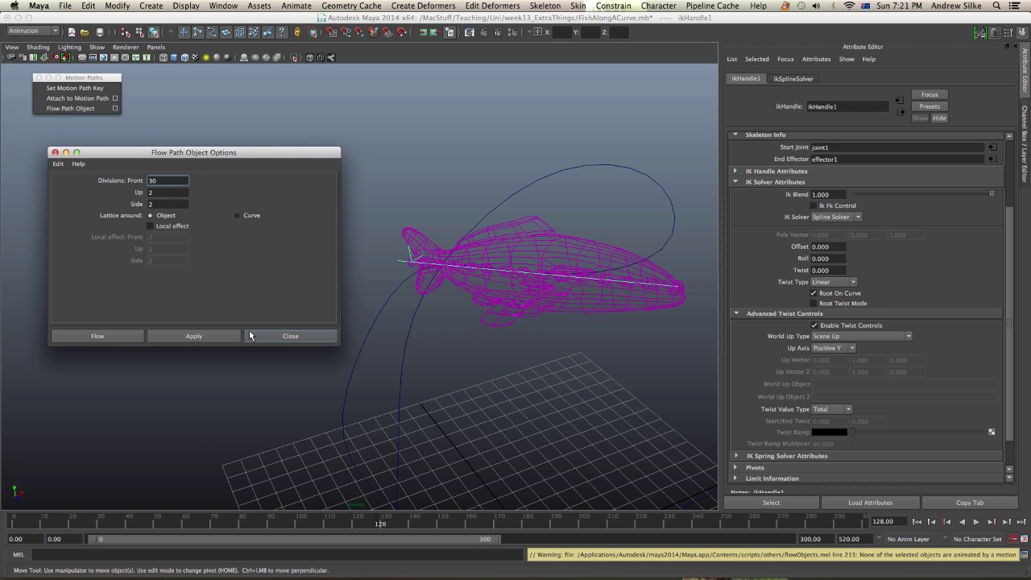
- Select fishCurve inside the fish and apply Flow Path Object to it with 30 front divisions and the lattice around the object
left_click_drag(347, 295, 394, 299, "alt")
left_click(621, 243)
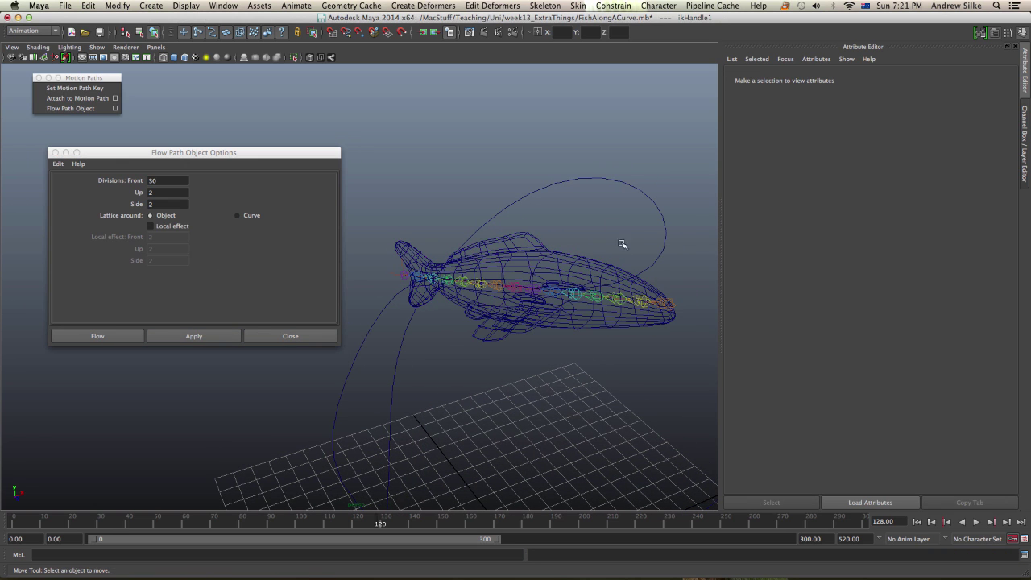
left_click(633, 299)
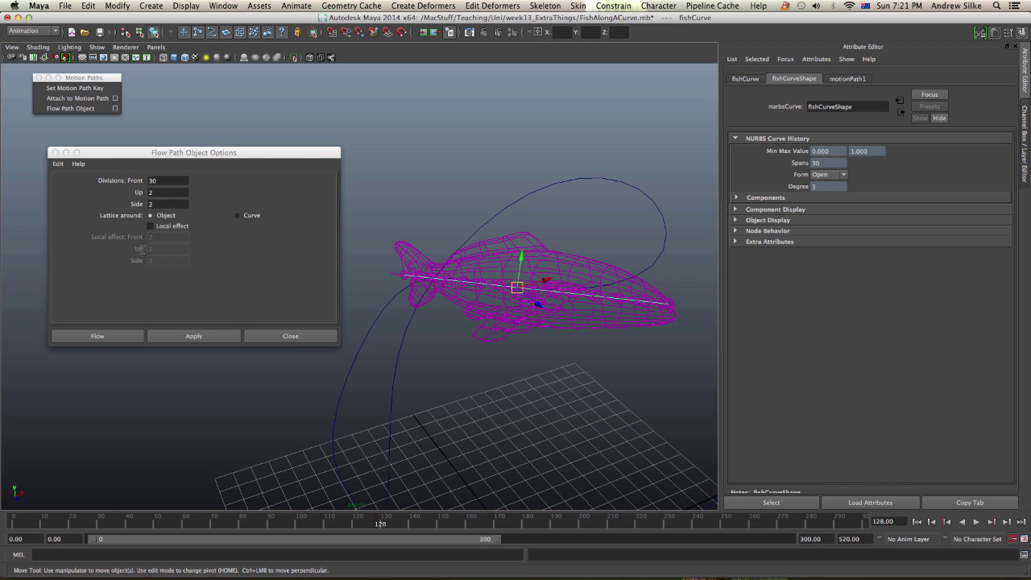
left_click(188, 338)
- Play the animation seen from above to check how the fish bends along the motion path
middle_click_drag(568, 285, 557, 296, "alt")
key("5")
key("4")
left_click_drag(546, 289, 539, 317, "alt")
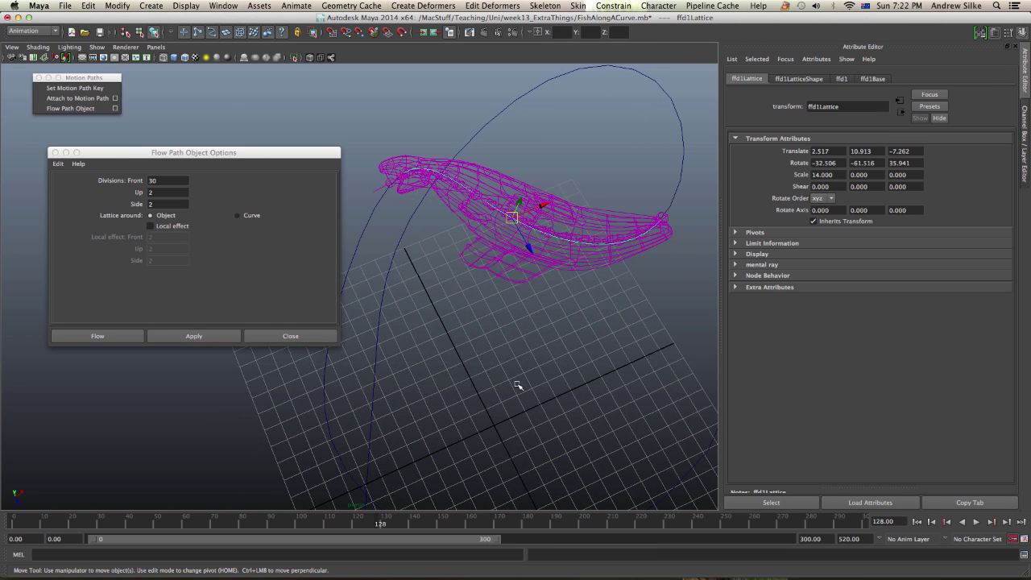
key("alt+v")
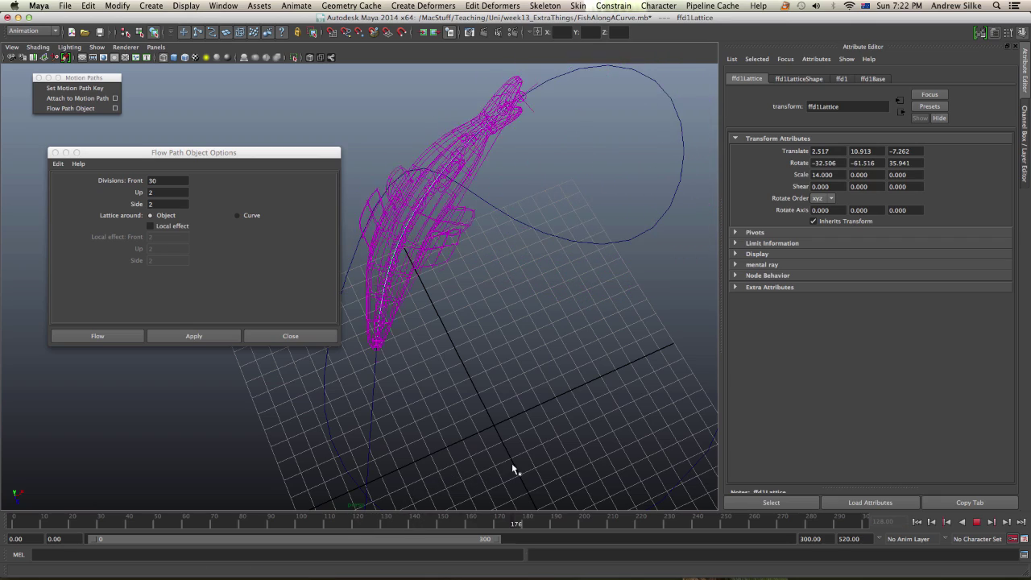
key("alt+v")
middle_click_drag(529, 459, 522, 129, "alt")
left_click_drag(522, 129, 585, 316, "alt")
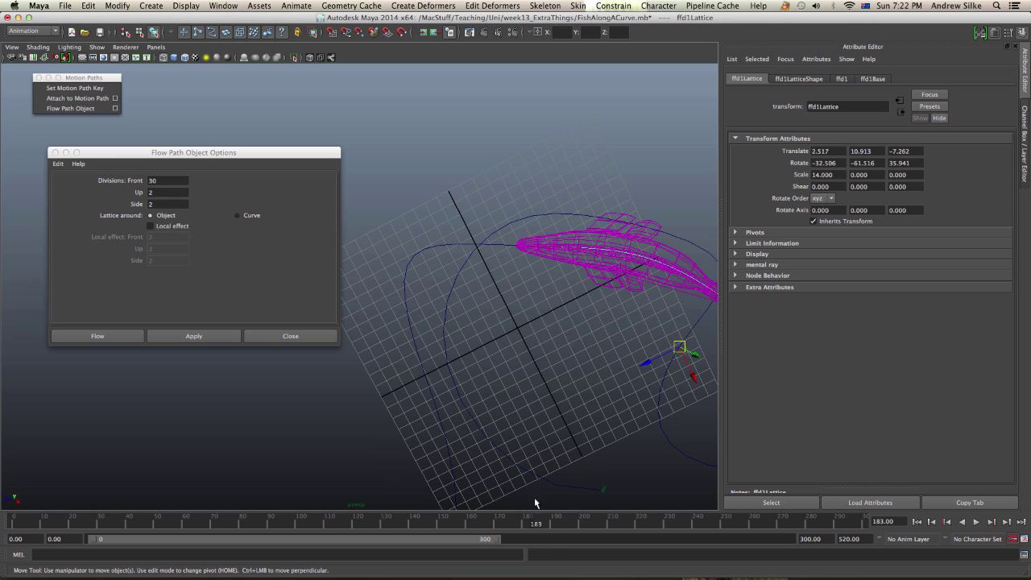
key("alt+v")
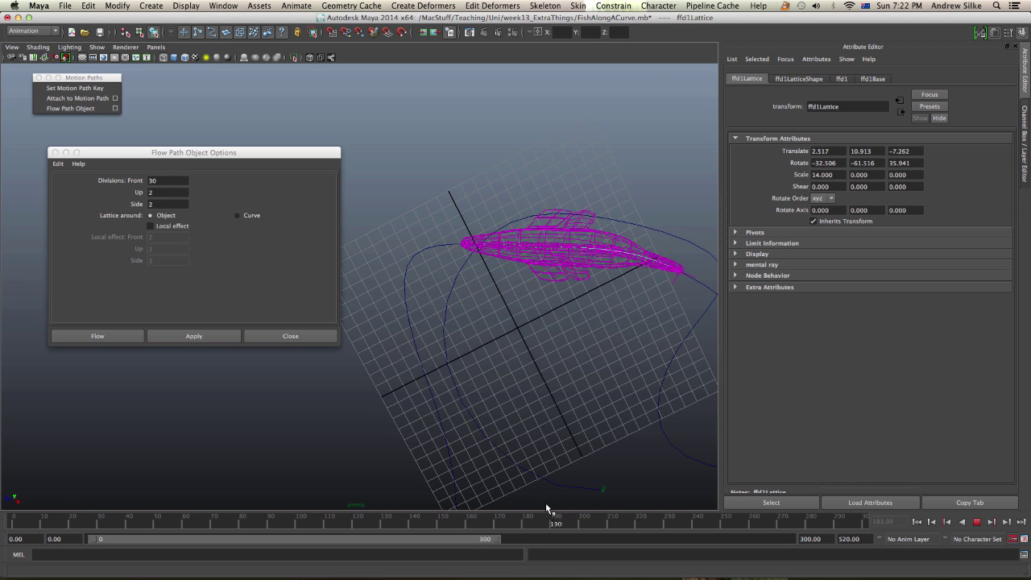
- Examine the bent fish at frame 120 in wireframe and shaded display, and move the Flow Path Object options aside
left_click_drag(548, 506, 355, 474)
middle_click_drag(525, 362, 360, 376, "alt")
right_click_drag(359, 377, 499, 386, "alt")
middle_click_drag(499, 387, 443, 375, "alt")
right_click_drag(442, 374, 561, 391, "alt")
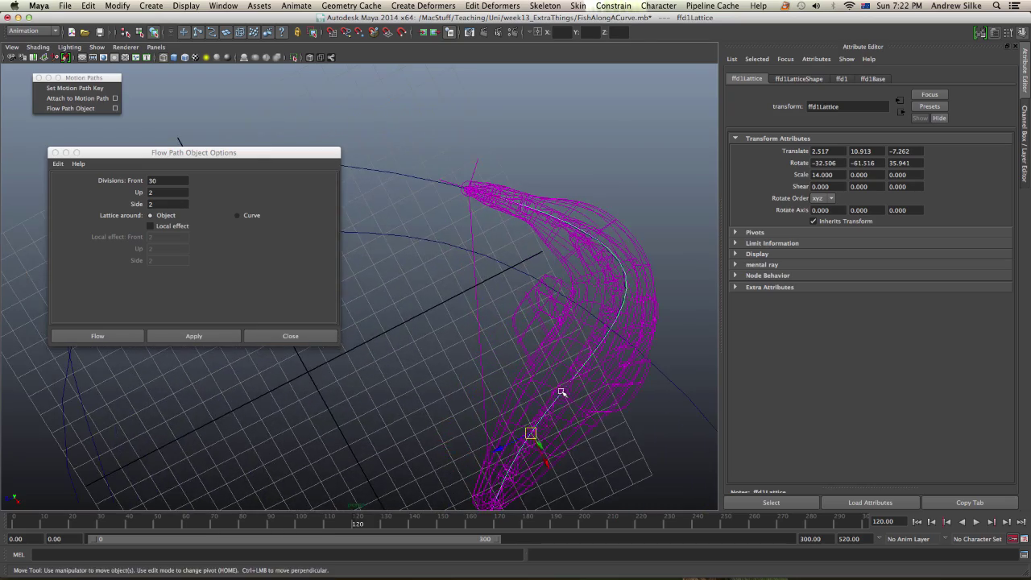
mouse_move(562, 392)
left_mouse_down("alt")
mouse_move(614, 336)
mouse_move(536, 357)
mouse_move(532, 347)
mouse_move(427, 338)
mouse_move(426, 347)
left_mouse_up("alt")
key("5")
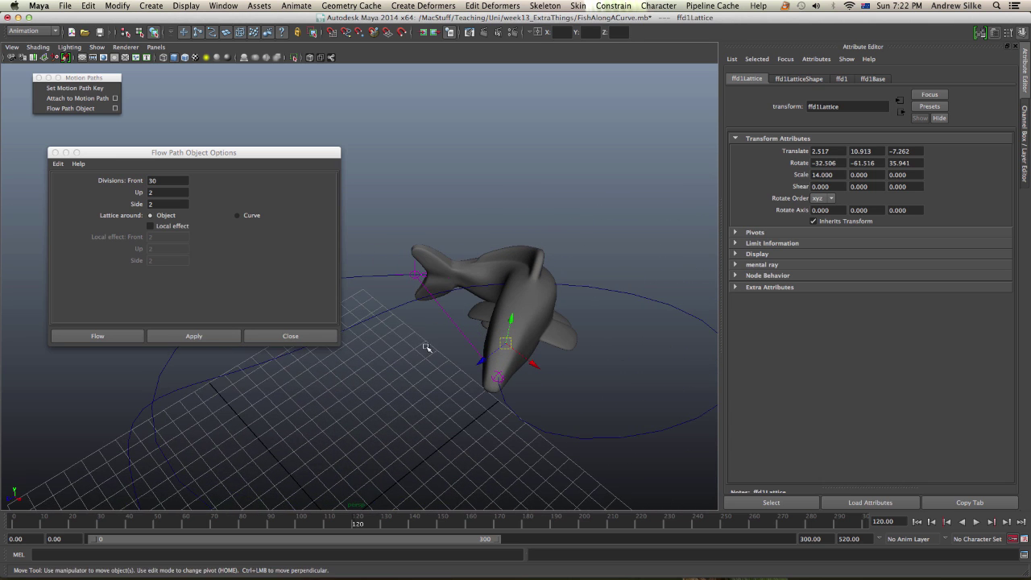
middle_click_drag(426, 347, 445, 333, "alt")
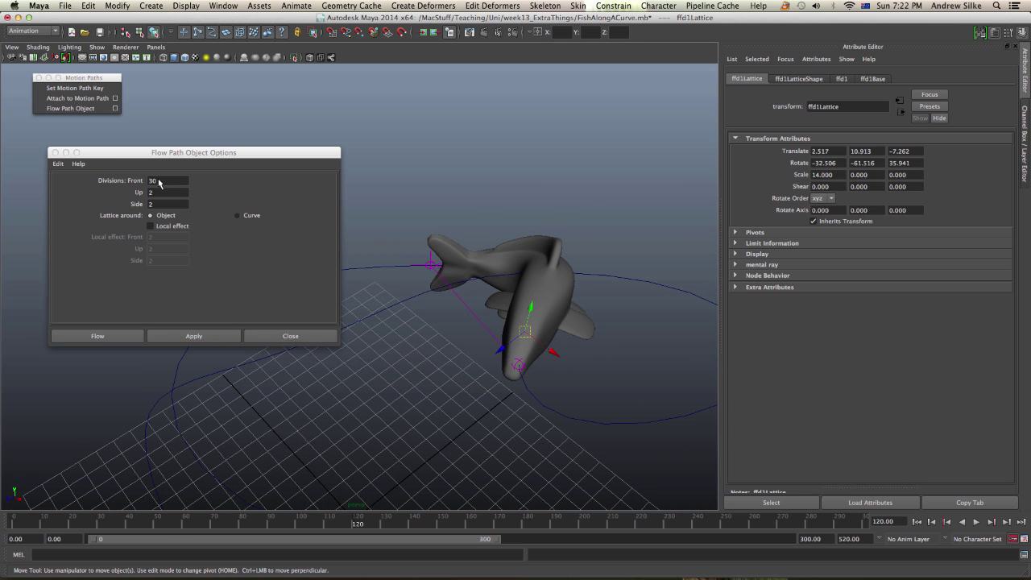
left_click_drag(171, 155, 151, 131)
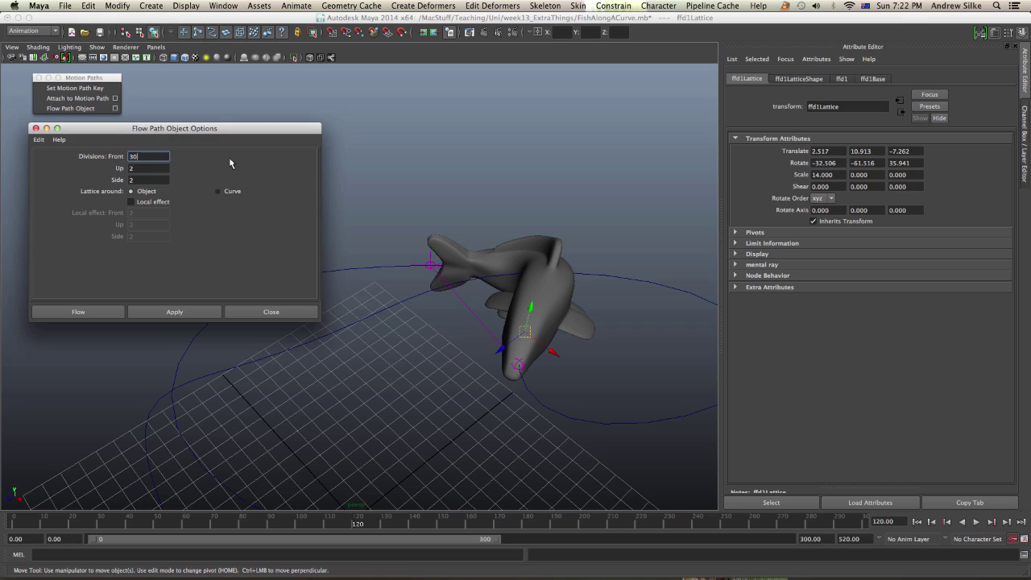
- Inspect the fish's bend from several angles in wireframe and shaded display, moving the current time to frame 113
left_click_drag(501, 292, 573, 287, "alt")
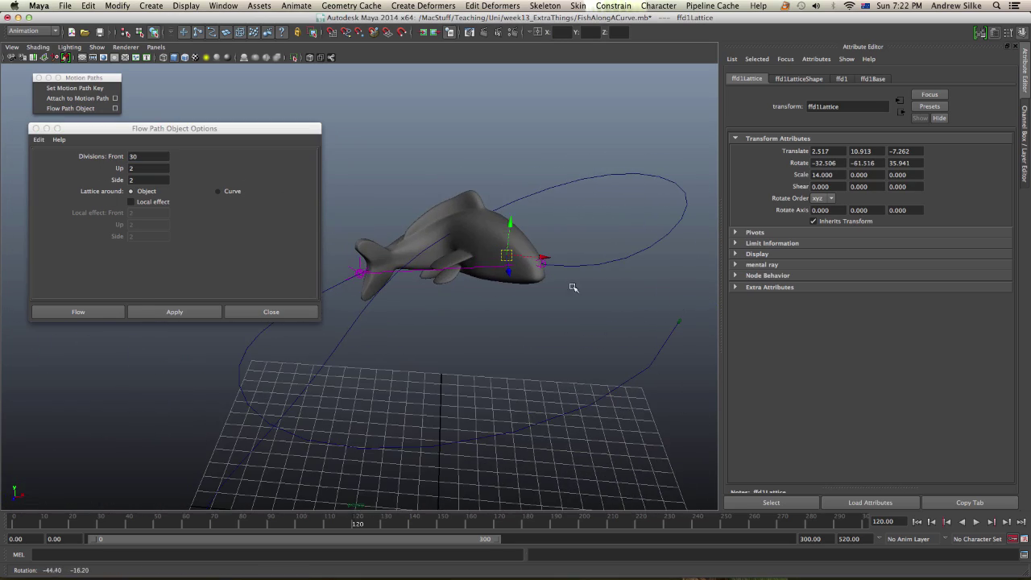
key("4")
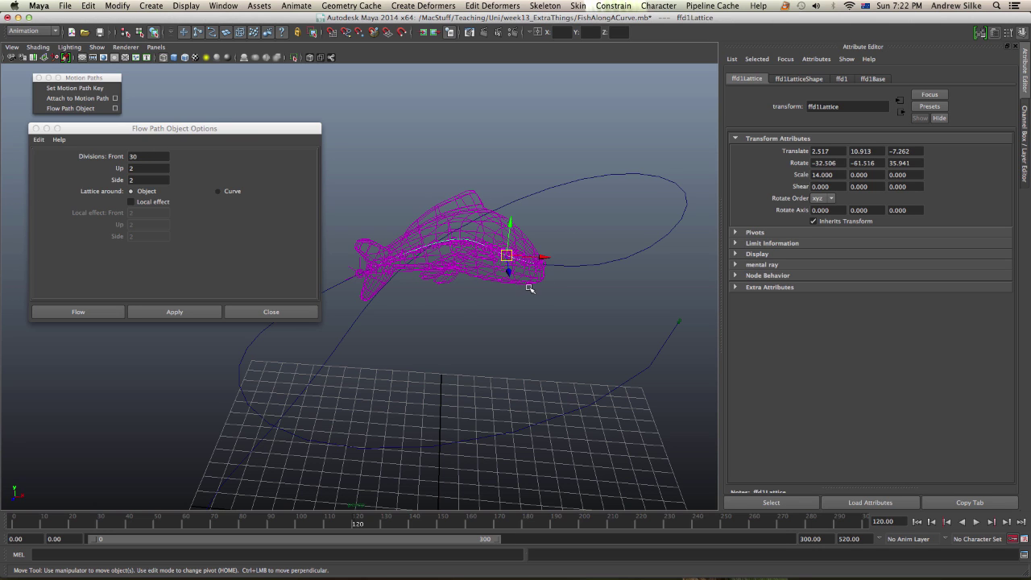
left_click_drag(217, 133, 206, 139)
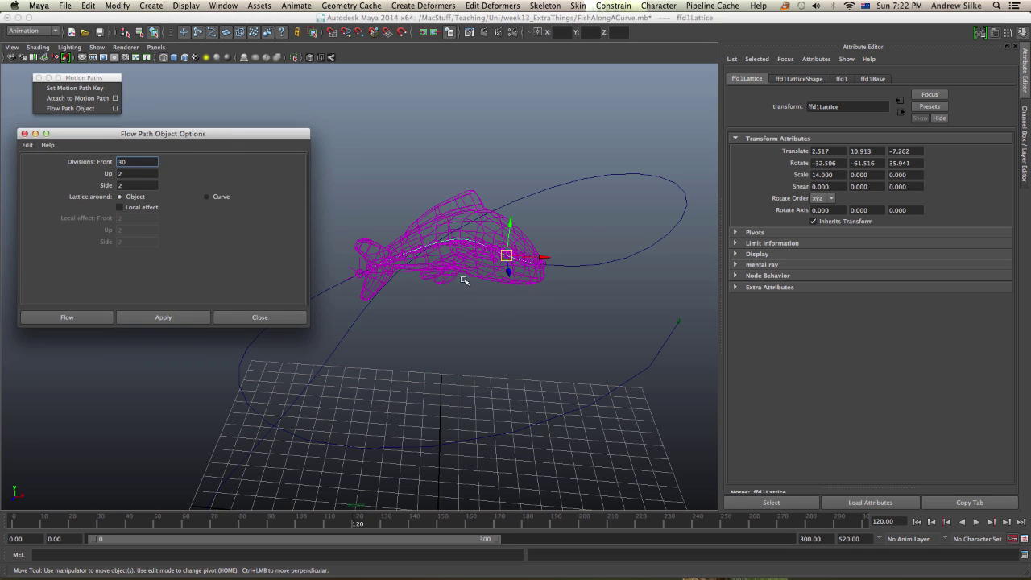
left_click_drag(465, 281, 503, 319, "alt")
left_click_drag(353, 528, 336, 522)
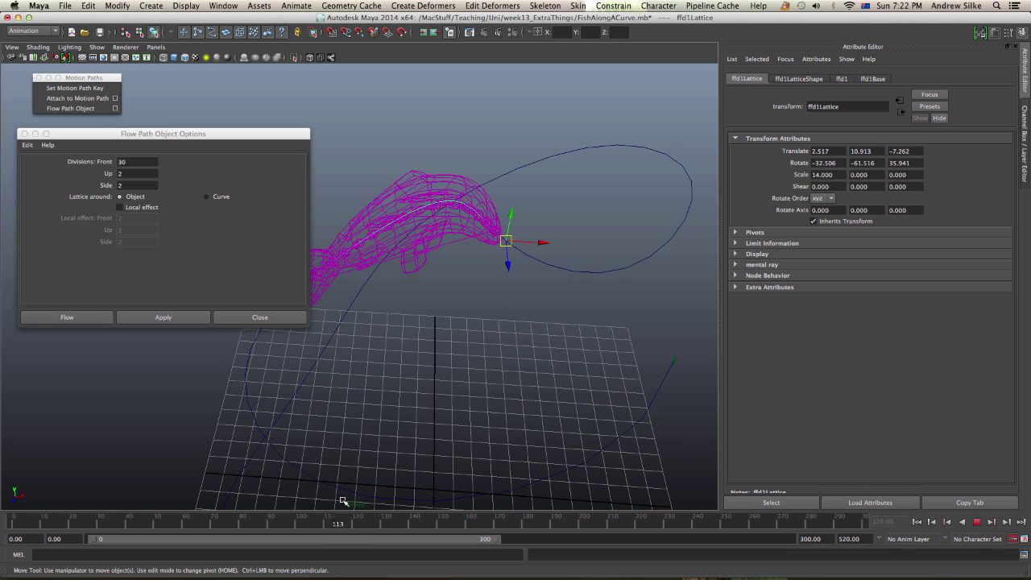
key("5")
mouse_move(574, 314)
left_mouse_down("alt")
mouse_move(545, 324)
mouse_move(521, 302)
left_mouse_up("alt")
- Close the Flow Path Object options and Motion Paths windows, clear the selection, and hide the curves and rig objects so only the fish geometry shows
left_click(24, 134)
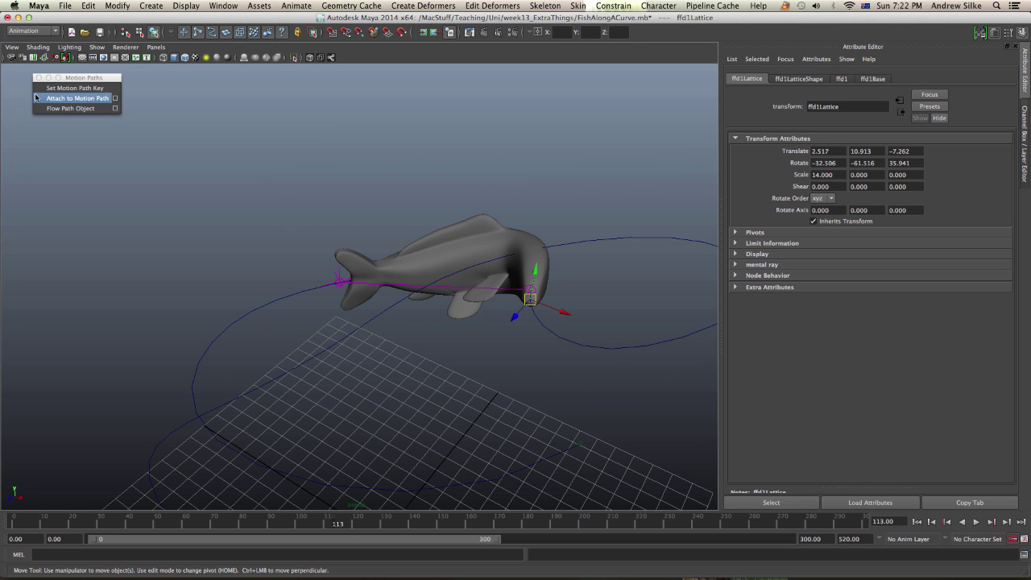
left_click(39, 78)
left_click_drag(372, 167, 333, 148, "alt")
left_click(406, 151)
left_click_drag(453, 175, 441, 188)
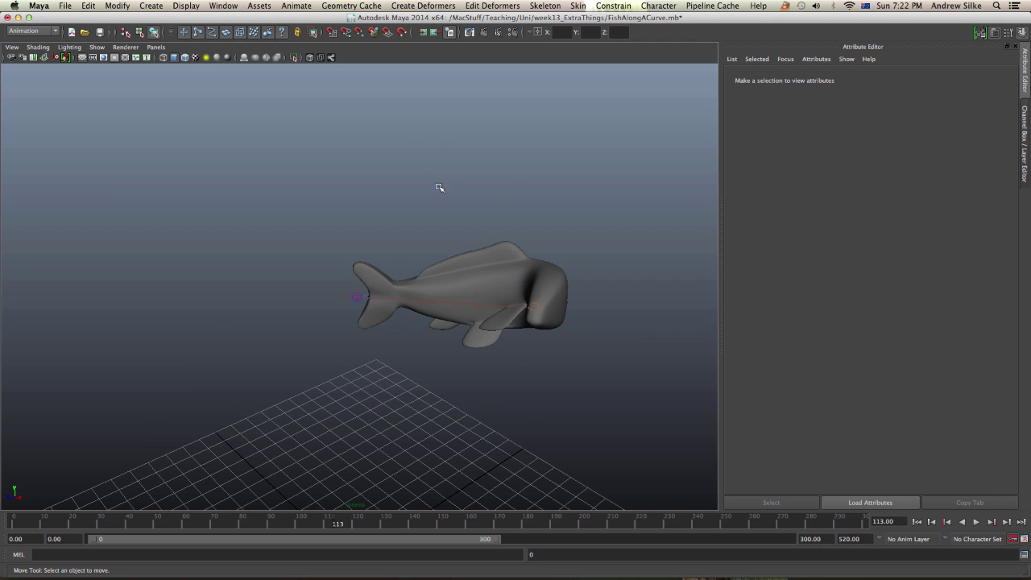
left_click(437, 177)
left_click(443, 221)
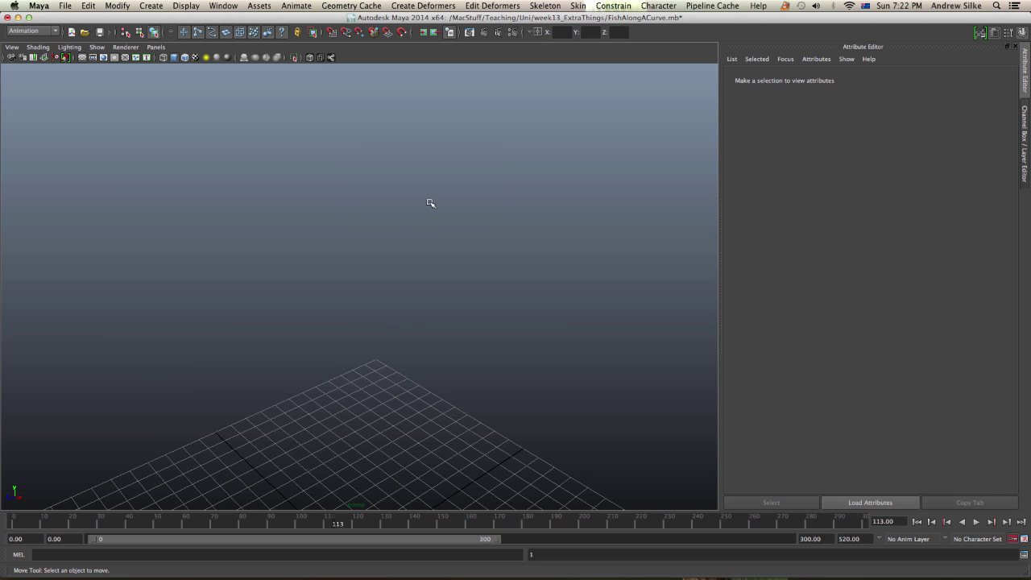
left_click(430, 204)
left_click(481, 205)
- Play the animation and follow the unobstructed fish from different angles to review its swimming motion along the path
left_click_drag(631, 212, 386, 256, "alt")
key("alt+v")
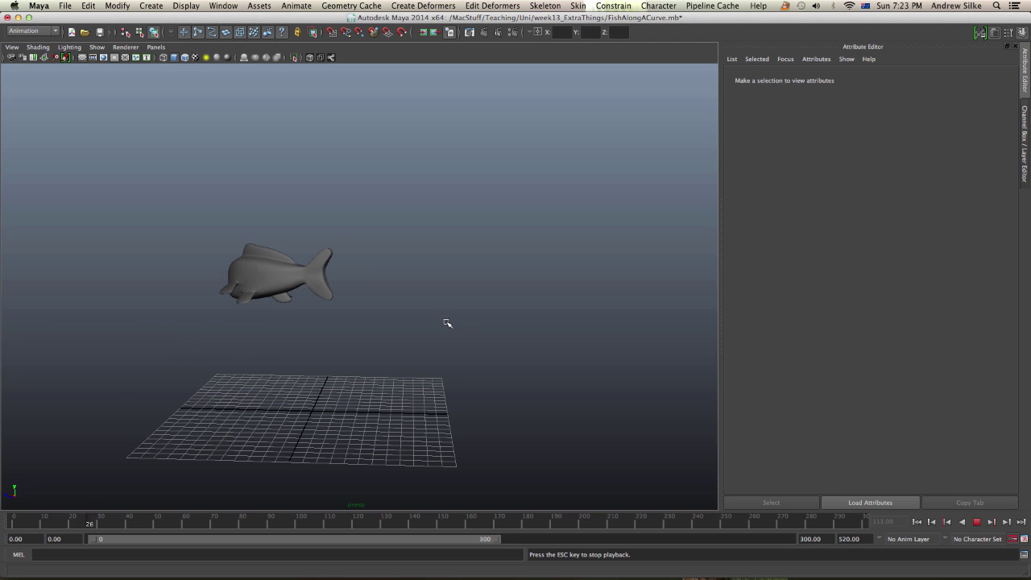
left_click_drag(444, 324, 413, 334, "alt")
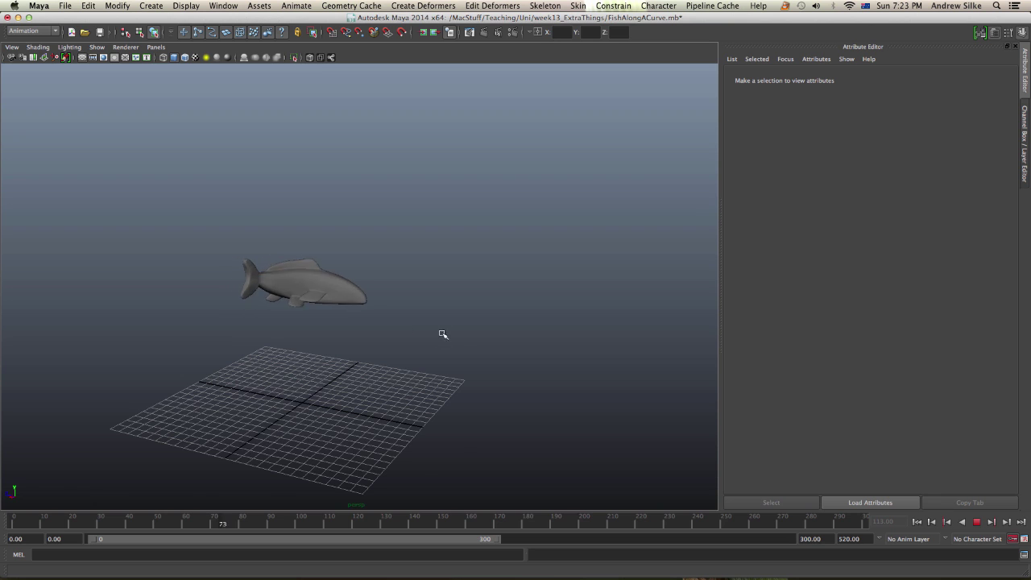
right_click_drag(442, 334, 552, 336, "alt")
middle_click_drag(464, 319, 481, 283, "alt")
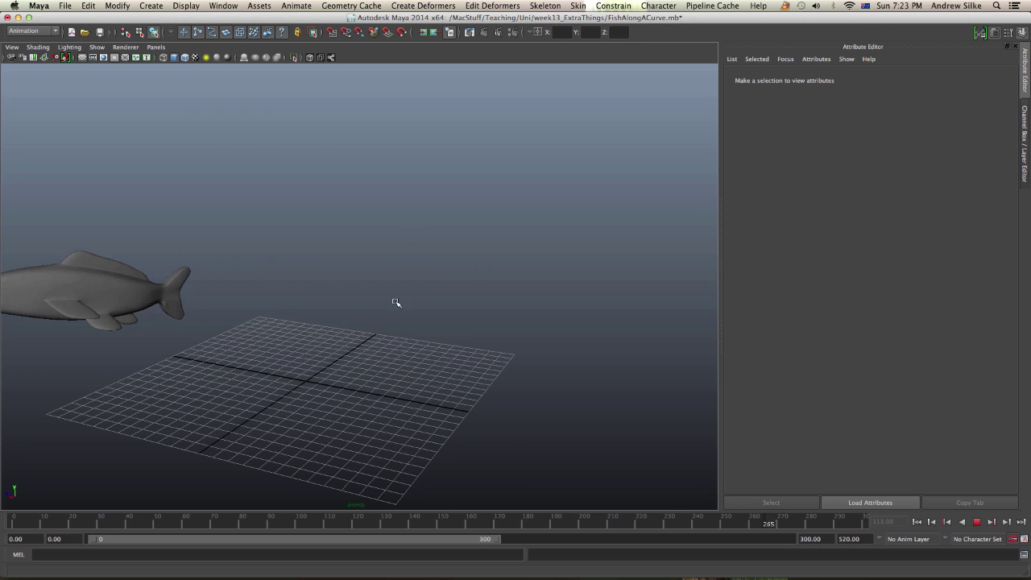
middle_click_drag(331, 323, 411, 331, "alt")
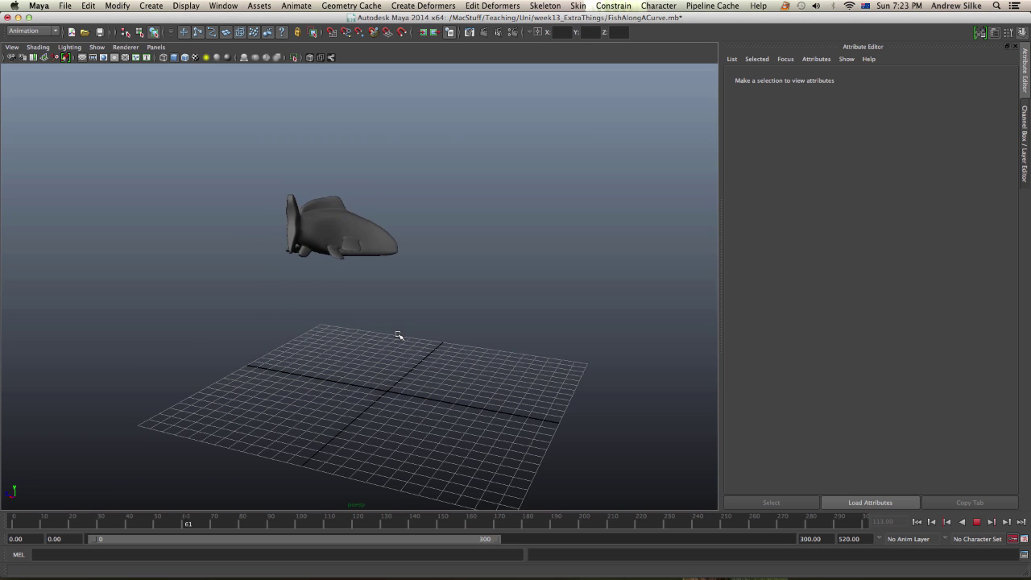